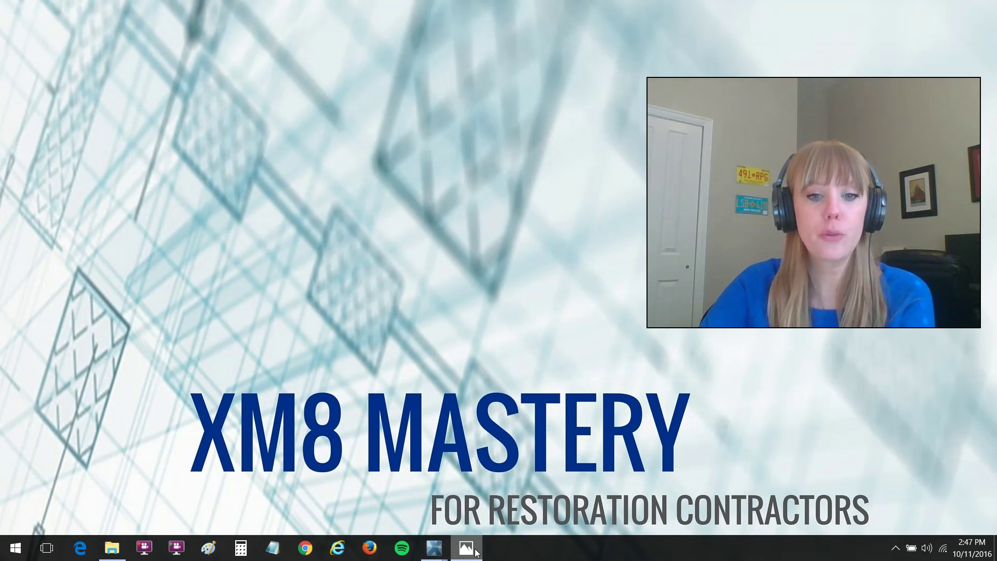
# Open the Vertex Example image and examine the circled vertex points along the bay roof's eave.
pyautogui.click(469, 548)
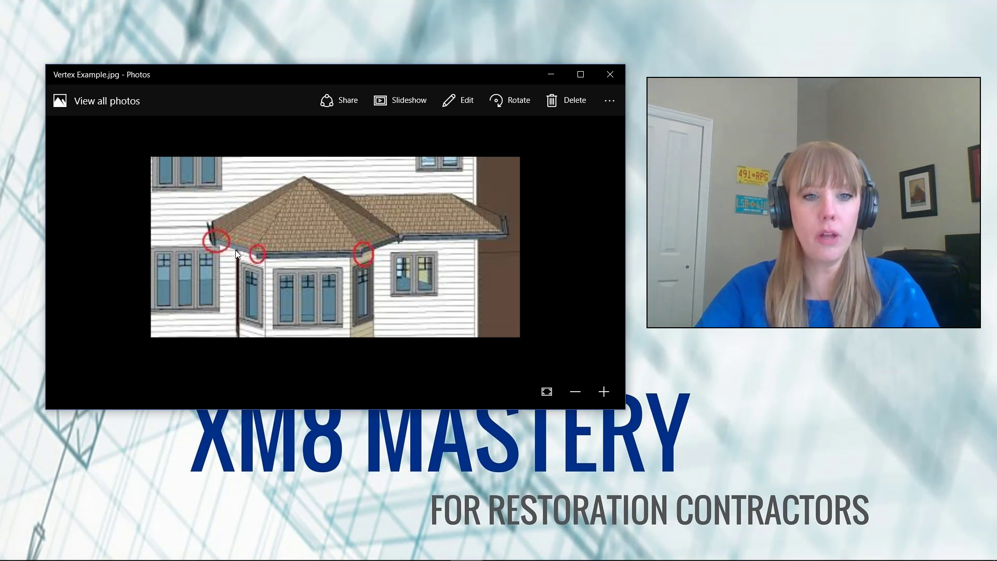
pyautogui.click(261, 257)
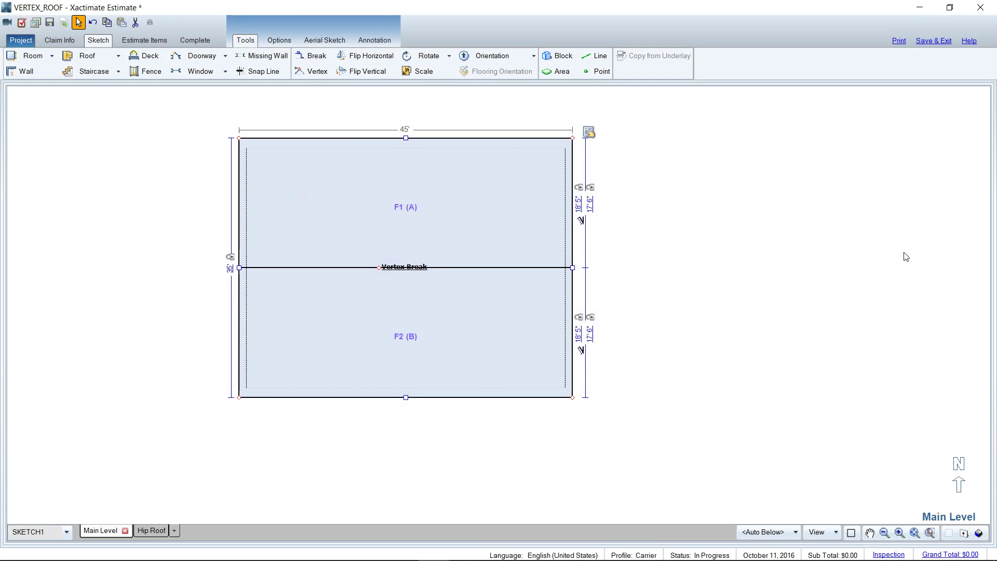
# Try to add a vertex near the middle of the Vertex Break roof's south eave and pull it outward.
pyautogui.click(104, 44)
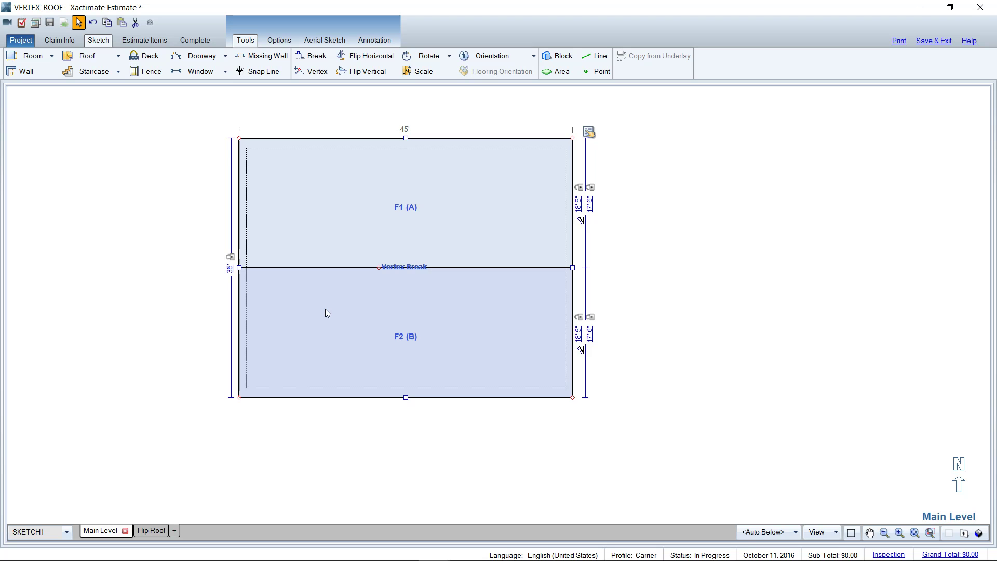
pyautogui.click(313, 76)
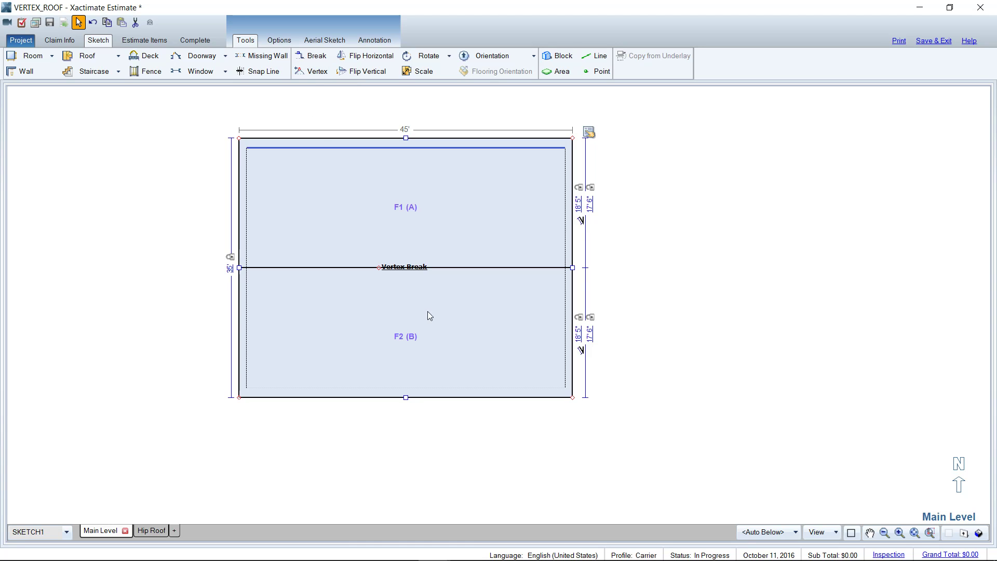
pyautogui.press('v')
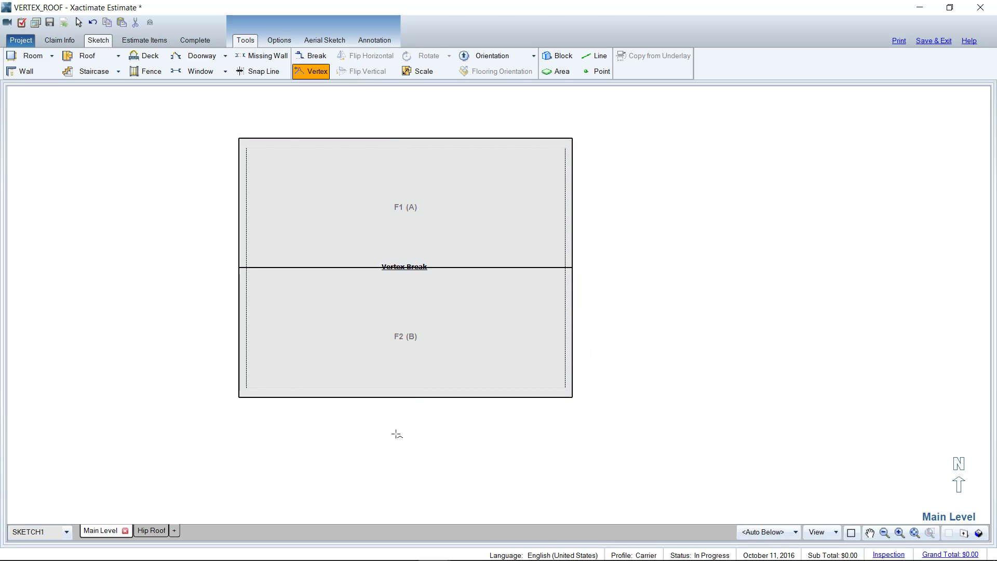
pyautogui.click(400, 398)
pyautogui.click(400, 403)
pyautogui.moveTo(400, 397); pyautogui.dragTo(401, 449)
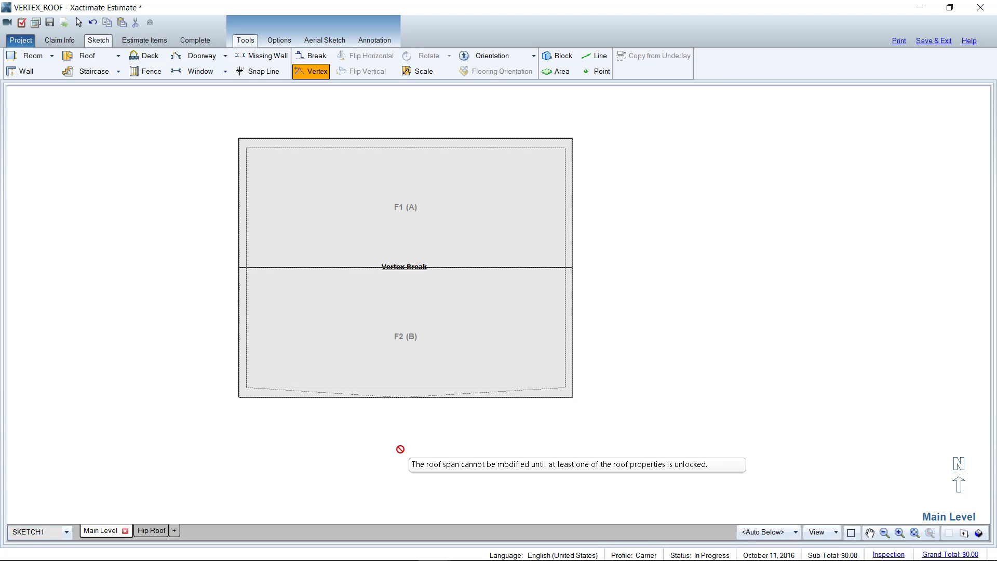
pyautogui.moveTo(400, 449); pyautogui.dragTo(401, 449)
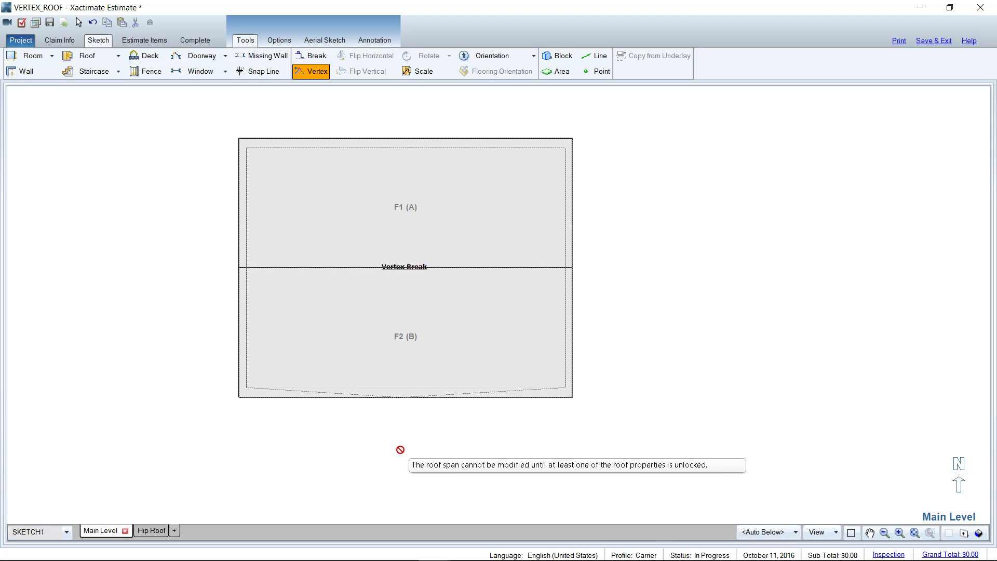
pyautogui.press('Escape')
# Unlock the Roof Span in the Vertex Break roof's properties.
pyautogui.click(375, 300)
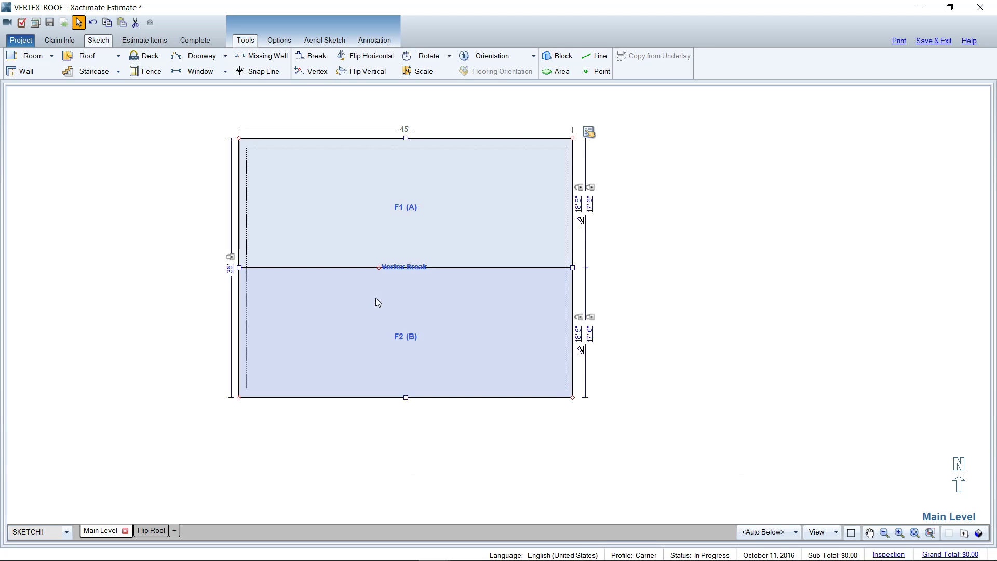
pyautogui.click(589, 132)
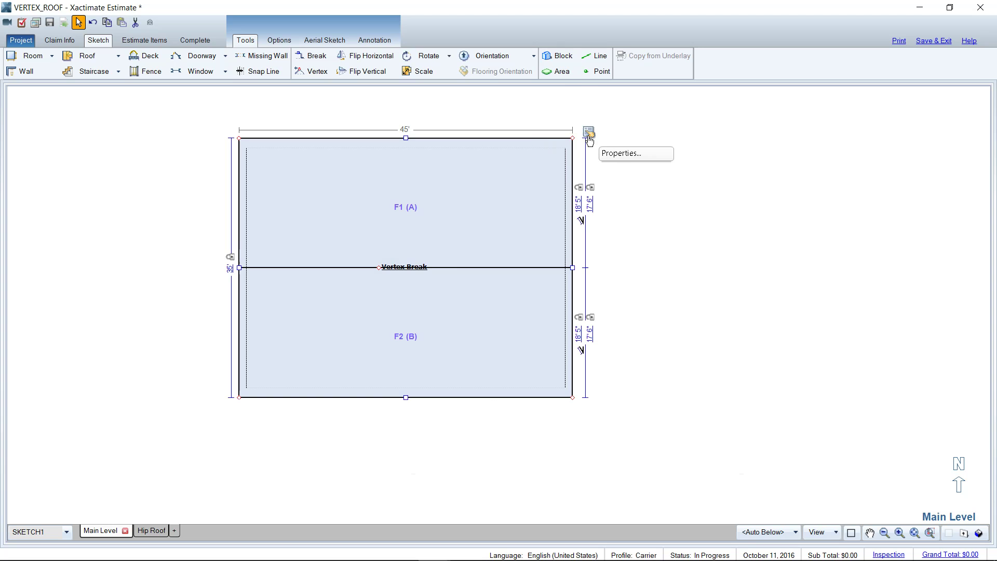
pyautogui.click(630, 154)
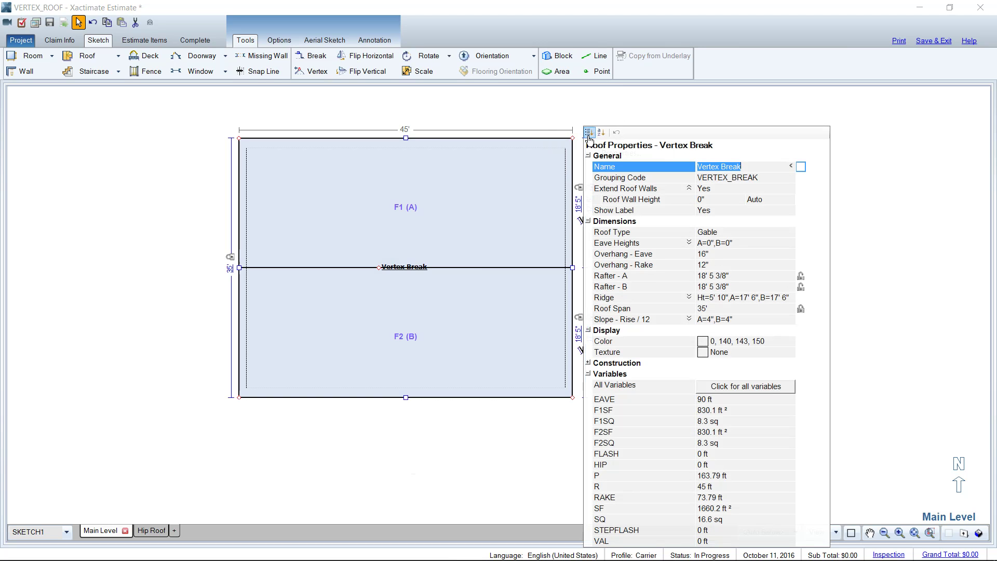
pyautogui.click(802, 311)
pyautogui.click(801, 311)
pyautogui.click(802, 310)
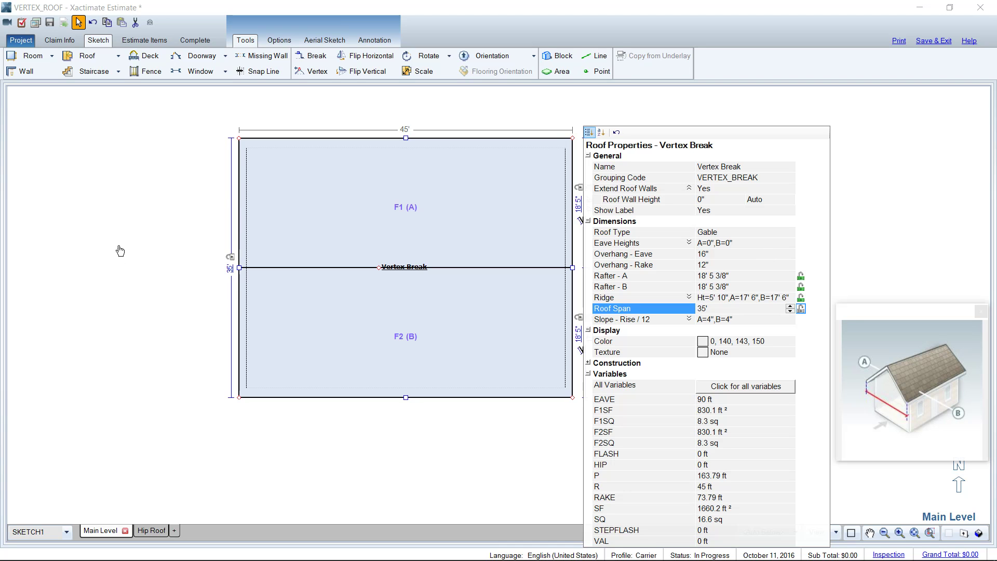
pyautogui.click(119, 277)
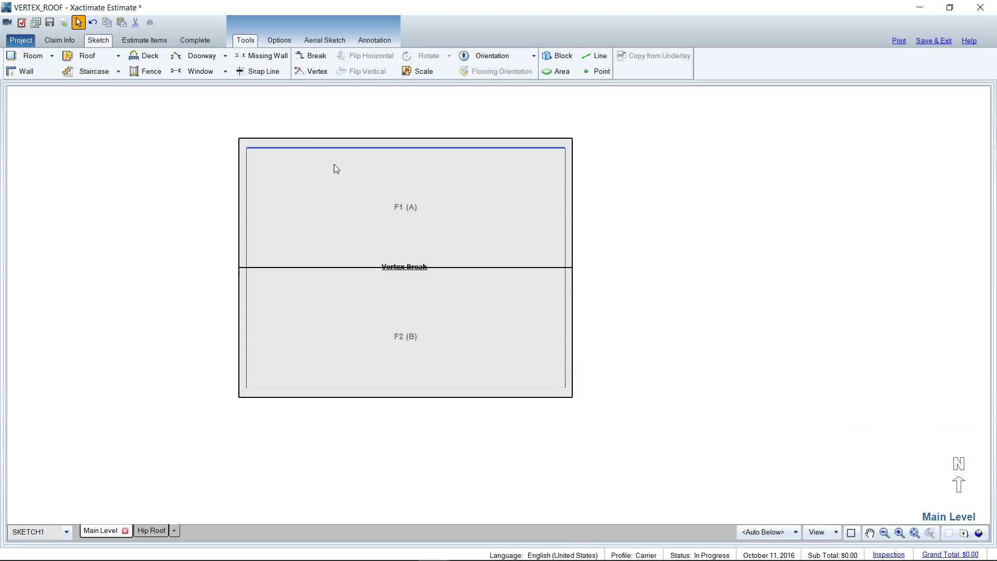
# Try pulling a new vertex outward from the middle of the F2 eave, and undo it.
pyautogui.press('v')
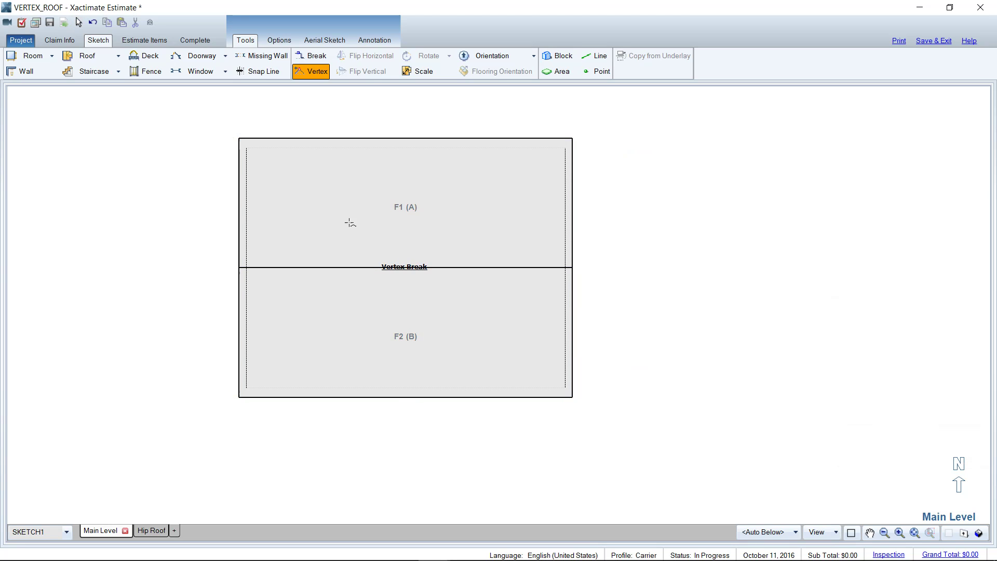
pyautogui.click(400, 397)
pyautogui.moveTo(401, 397); pyautogui.dragTo(405, 466)
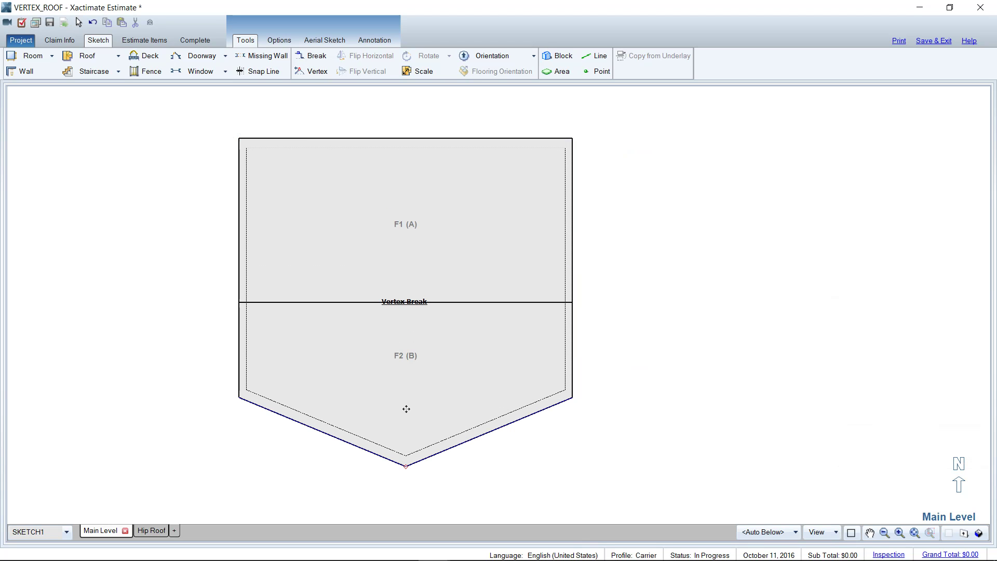
pyautogui.hotkey('ctrl', 'z')
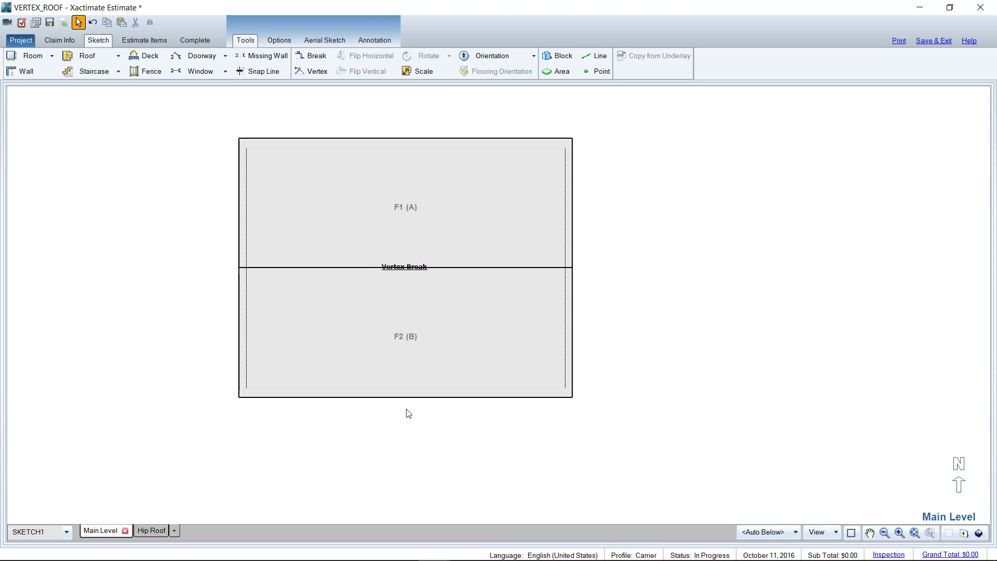
# Add the F2 eave vertex again, pulled south to a roof span of about 44' 4", check the roof's dimensions and undo it.
pyautogui.press('v')
pyautogui.moveTo(405, 398); pyautogui.dragTo(406, 451)
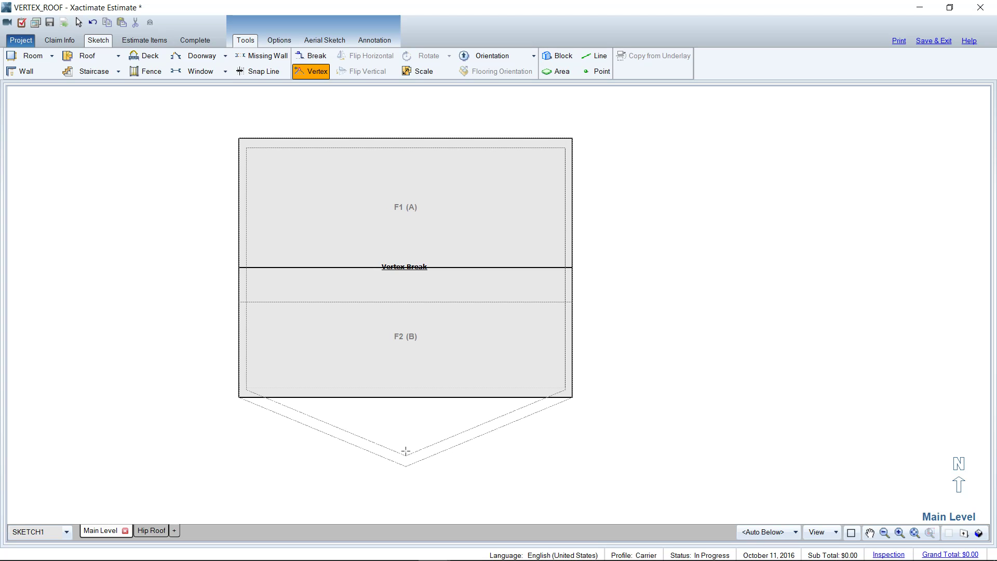
pyautogui.moveTo(405, 451); pyautogui.dragTo(405, 451)
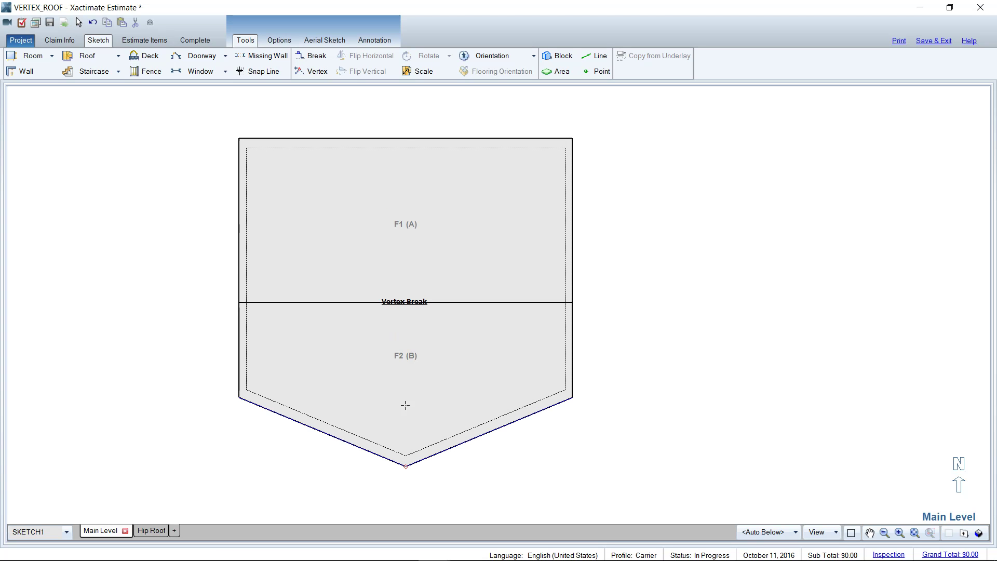
pyautogui.click(444, 267)
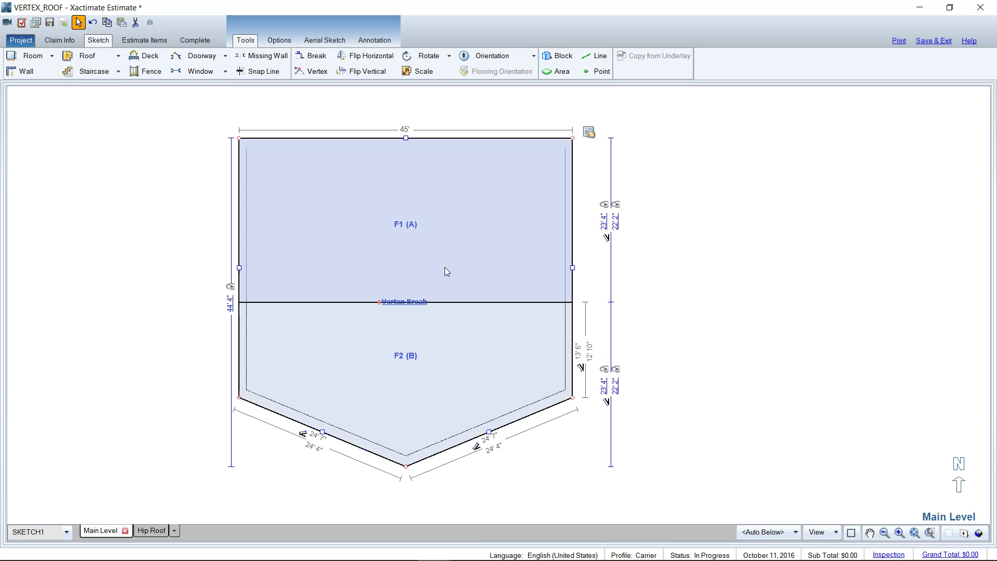
pyautogui.hotkey('ctrl', 'z')
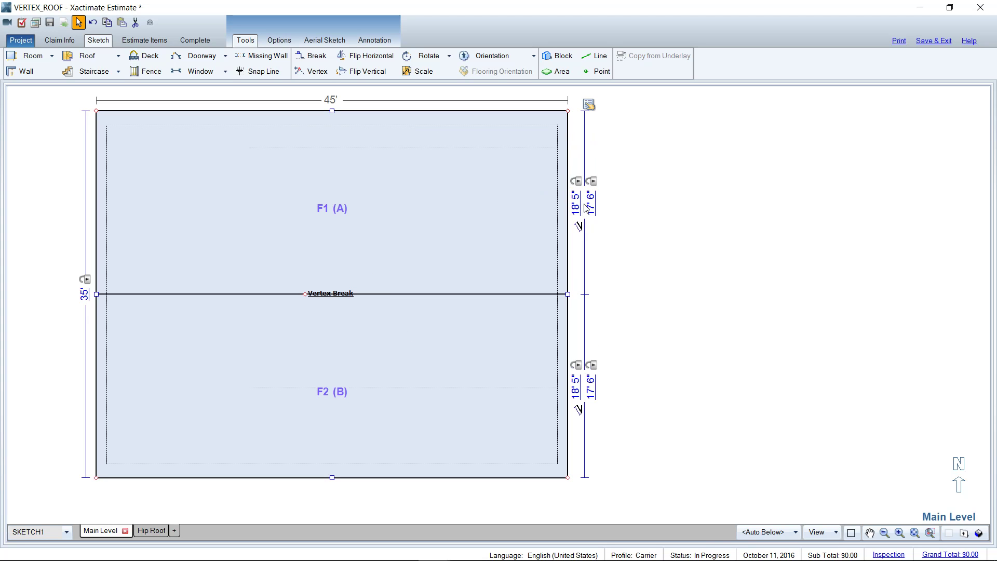
# Lock the rafter length of roof face F1.
pyautogui.scroll(1, 585, 203)
pyautogui.click(579, 183)
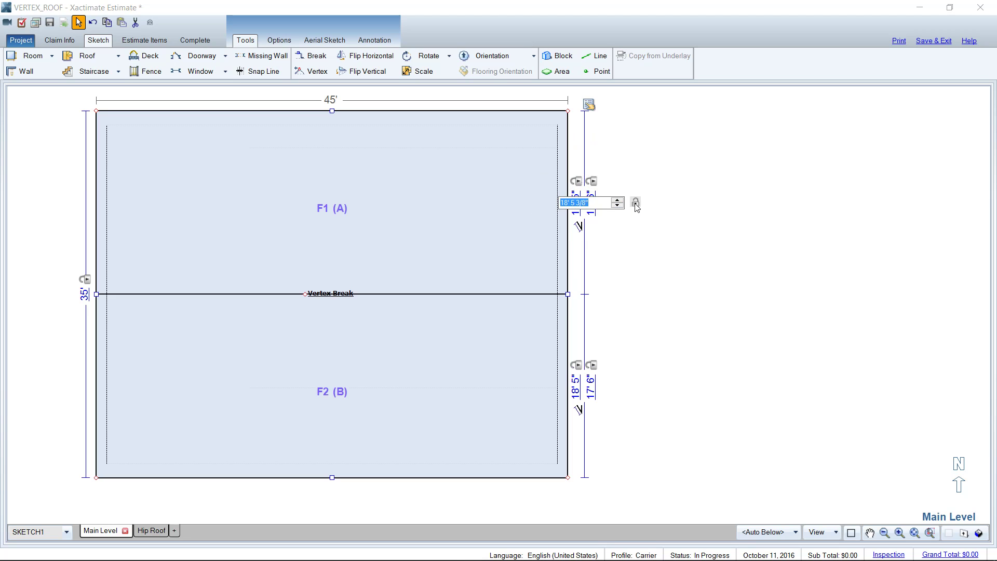
pyautogui.click(635, 204)
pyautogui.click(594, 184)
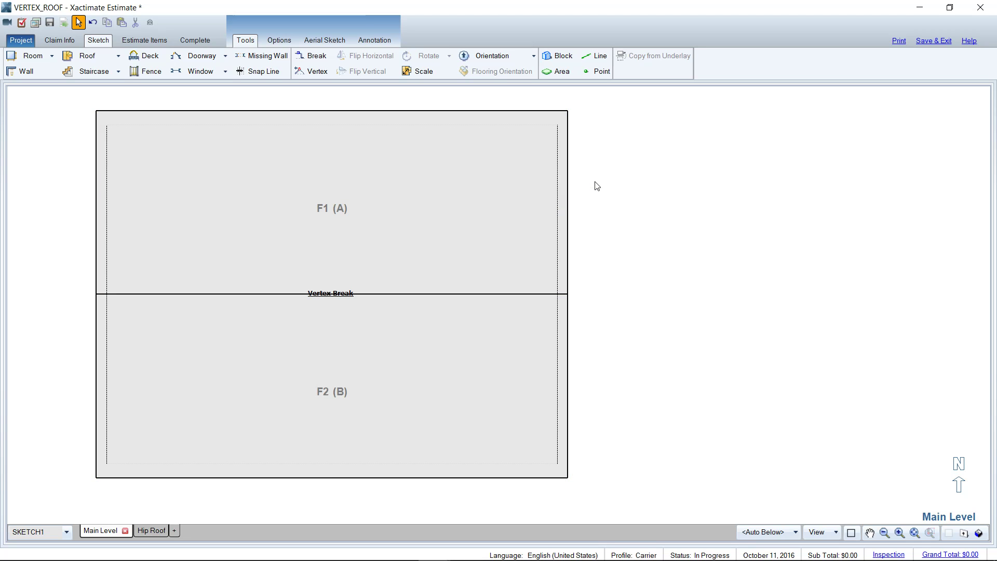
# Lock the horizontal ridge distance of roof face F1 at 17' 6".
pyautogui.click(592, 191)
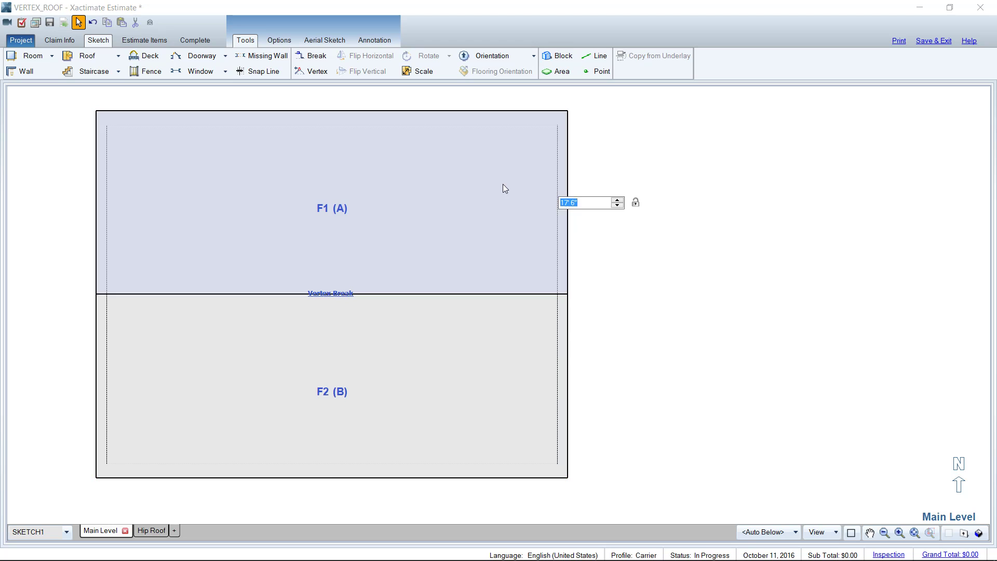
pyautogui.click(502, 184)
pyautogui.click(595, 188)
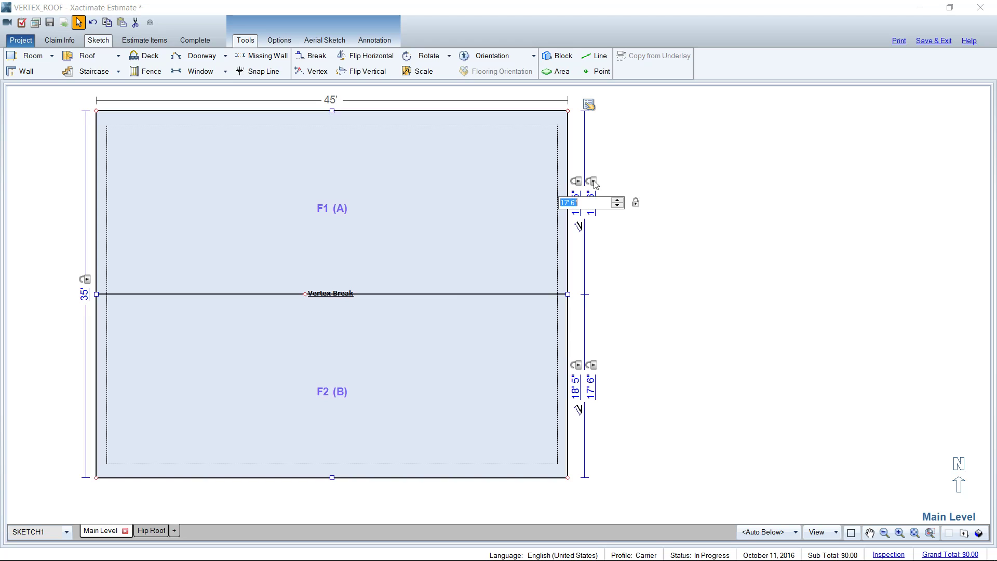
pyautogui.click(636, 204)
pyautogui.click(630, 267)
pyautogui.click(356, 350)
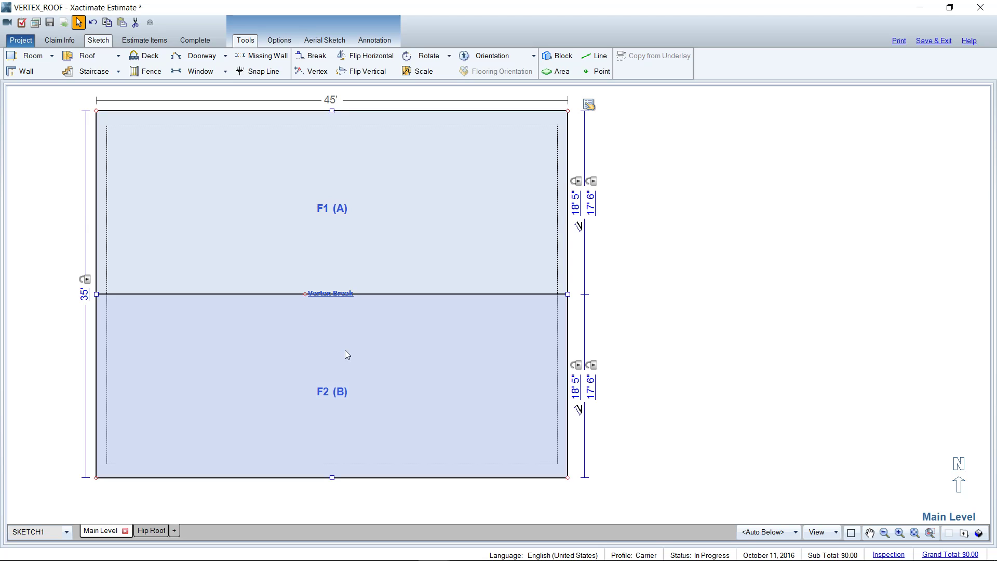
pyautogui.click(591, 198)
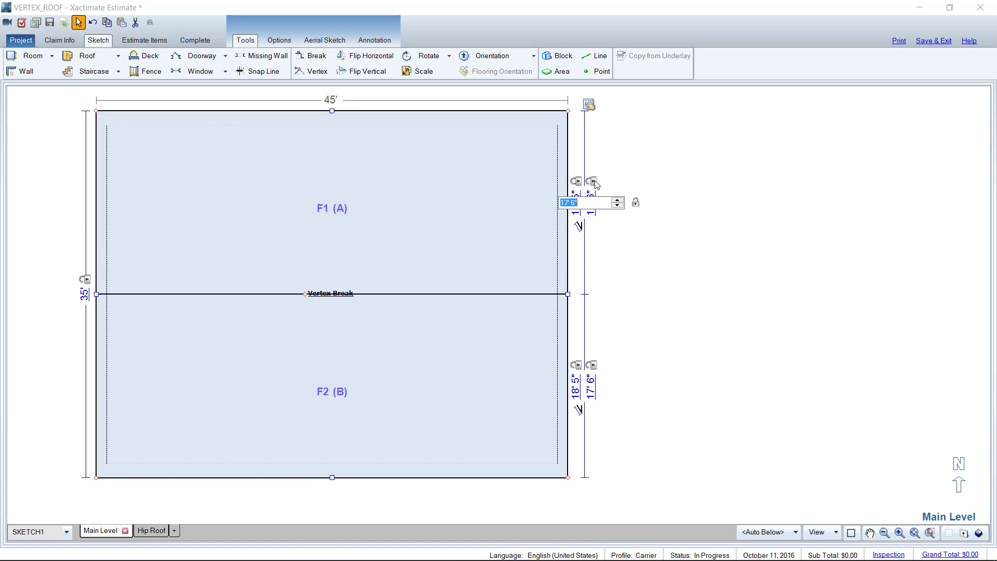
pyautogui.click(636, 204)
pyautogui.click(634, 269)
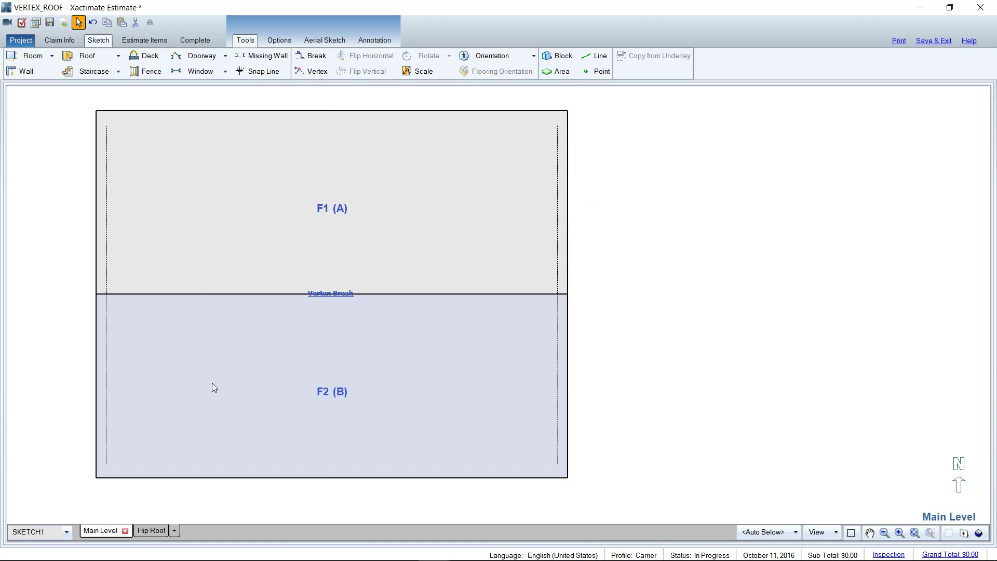
# Add a vertex at the middle of the F2 eave and pull it south, forming two sloping edges about 24' 4" long.
pyautogui.scroll(-1, 356, 305)
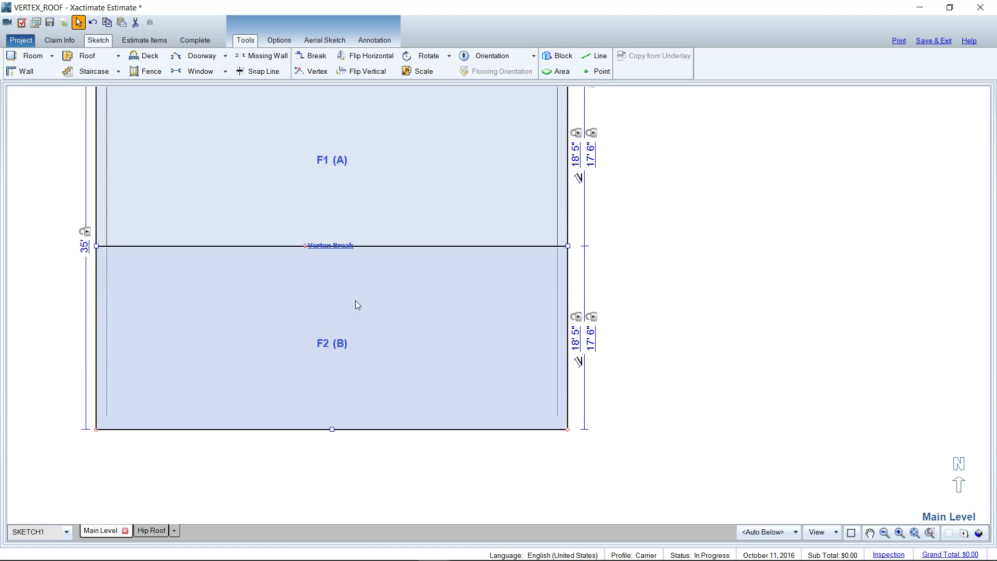
pyautogui.press('v')
pyautogui.click(331, 429)
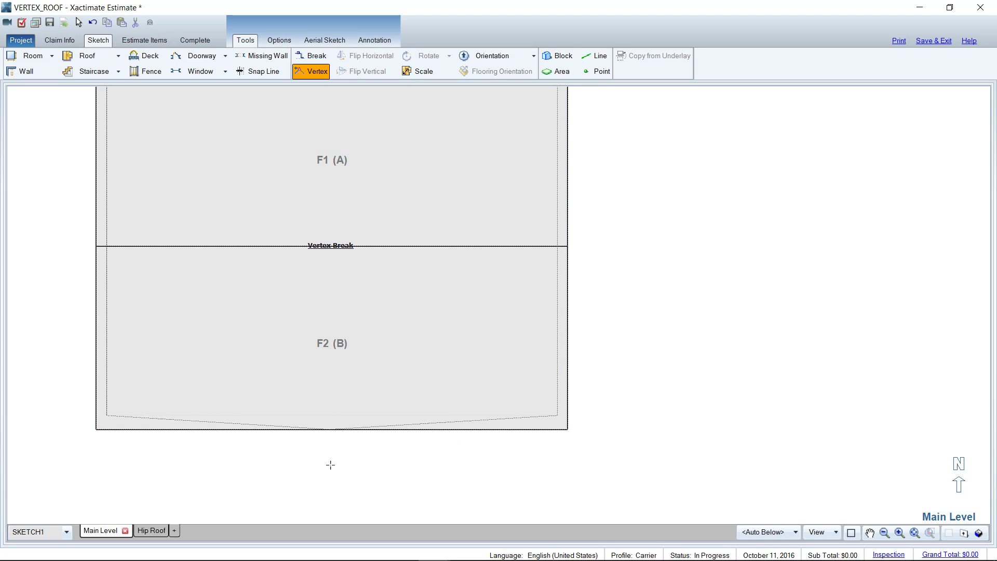
pyautogui.click(329, 499)
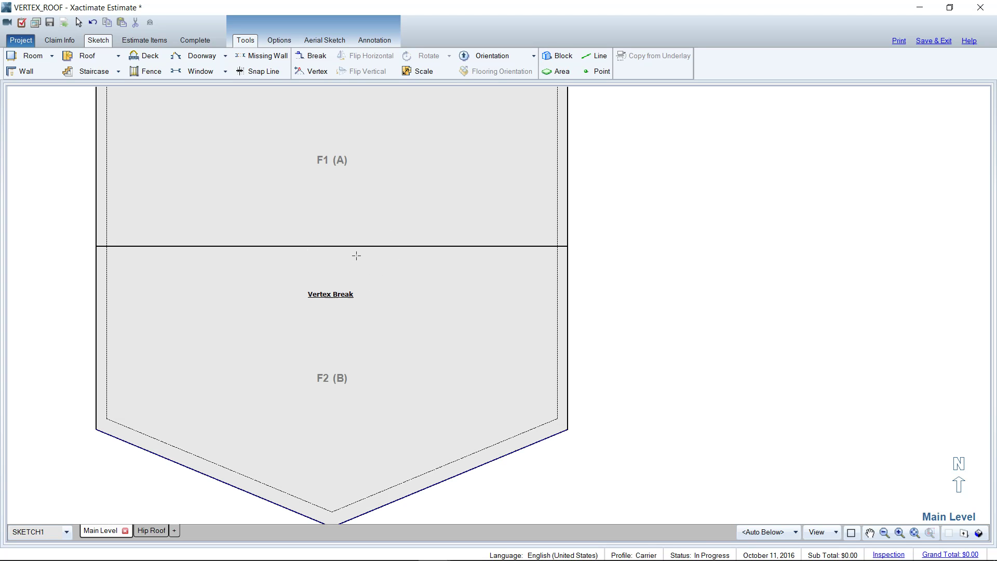
pyautogui.click(378, 219)
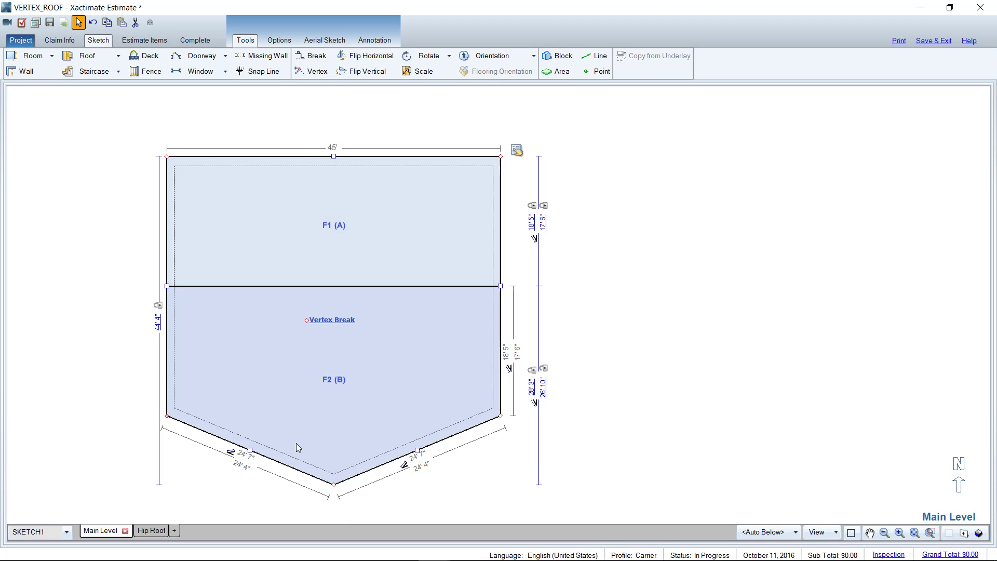
# Add a vertex on F2's southwest sloping edge and shape it into an angled edge about 12' 9" and a level edge about 14' 4" long.
pyautogui.press('v')
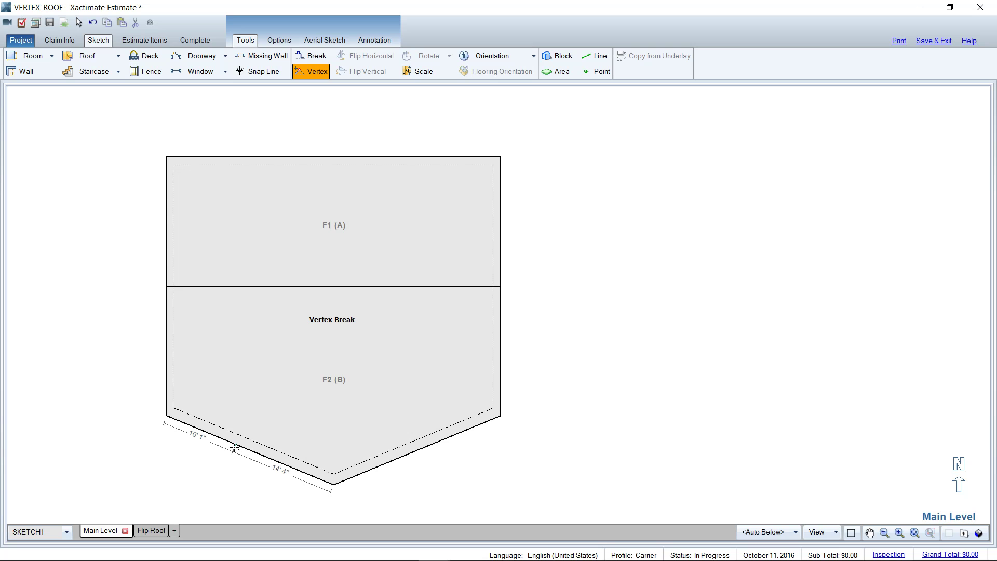
pyautogui.moveTo(237, 446); pyautogui.dragTo(232, 473)
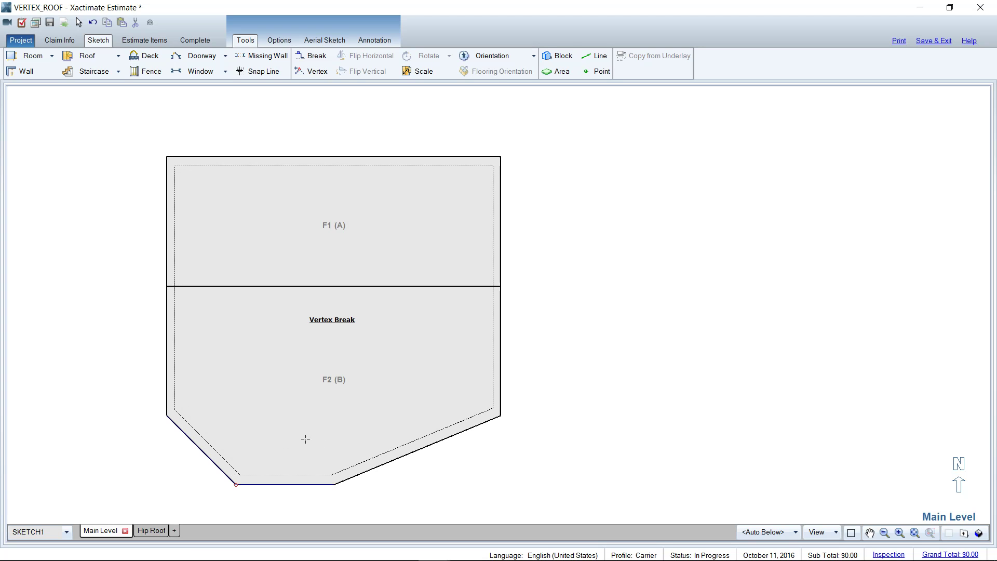
pyautogui.press('Escape')
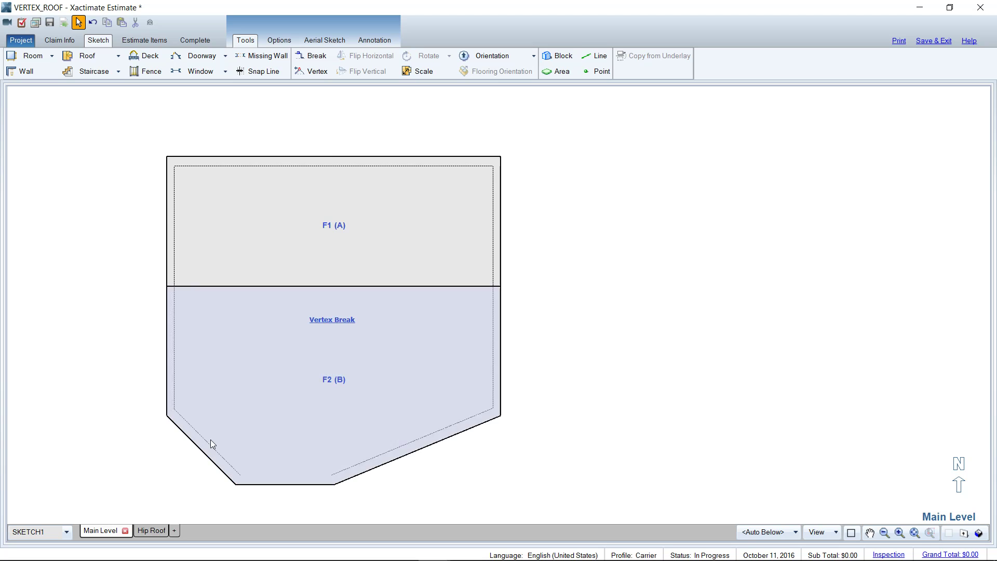
pyautogui.click(288, 449)
pyautogui.moveTo(222, 461); pyautogui.dragTo(253, 483)
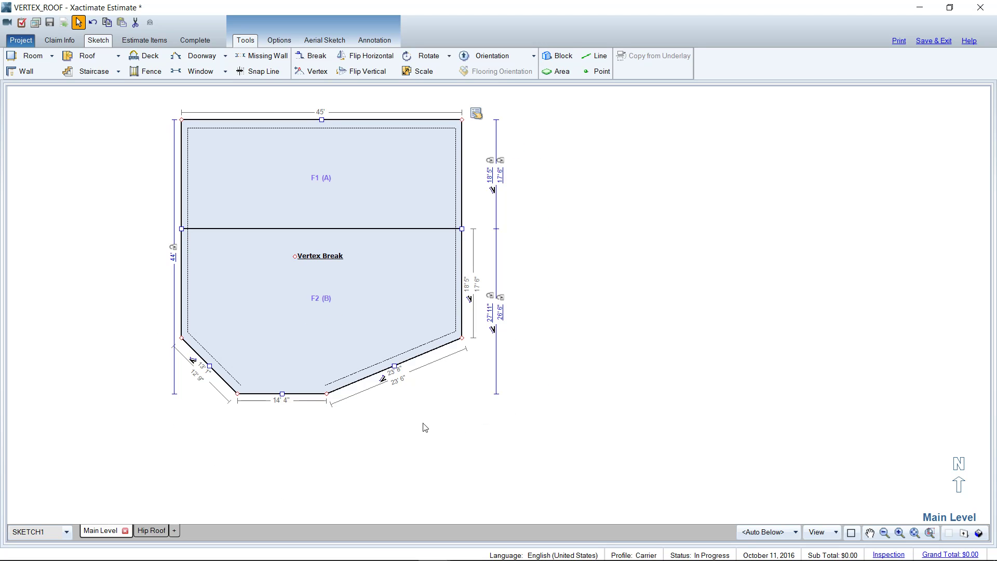
# Add a vertex on F2's southeast sloping edge and shape it into a 12' 9" angled edge and a 27' level south edge.
pyautogui.press('v')
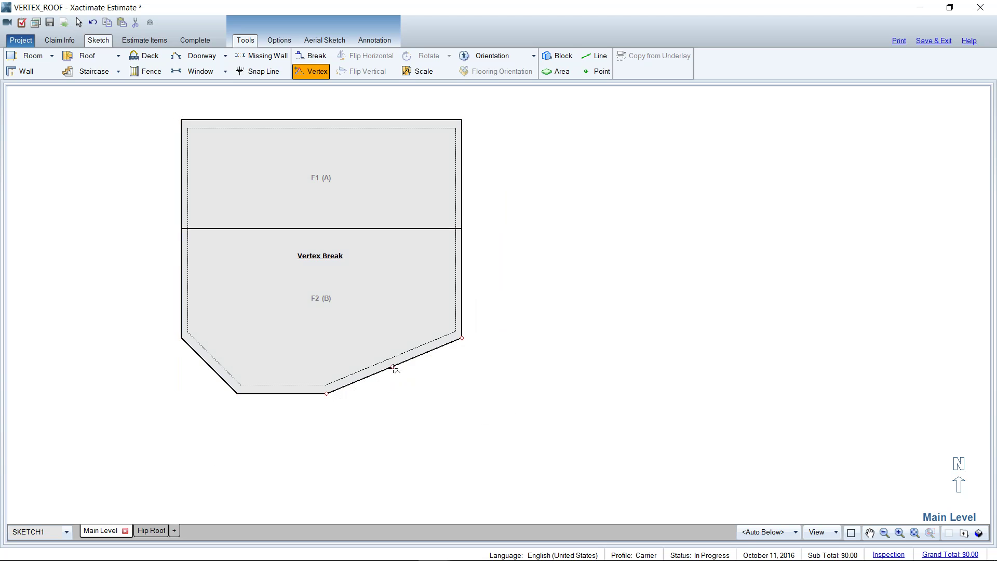
pyautogui.moveTo(393, 368); pyautogui.dragTo(406, 393)
pyautogui.click(338, 366)
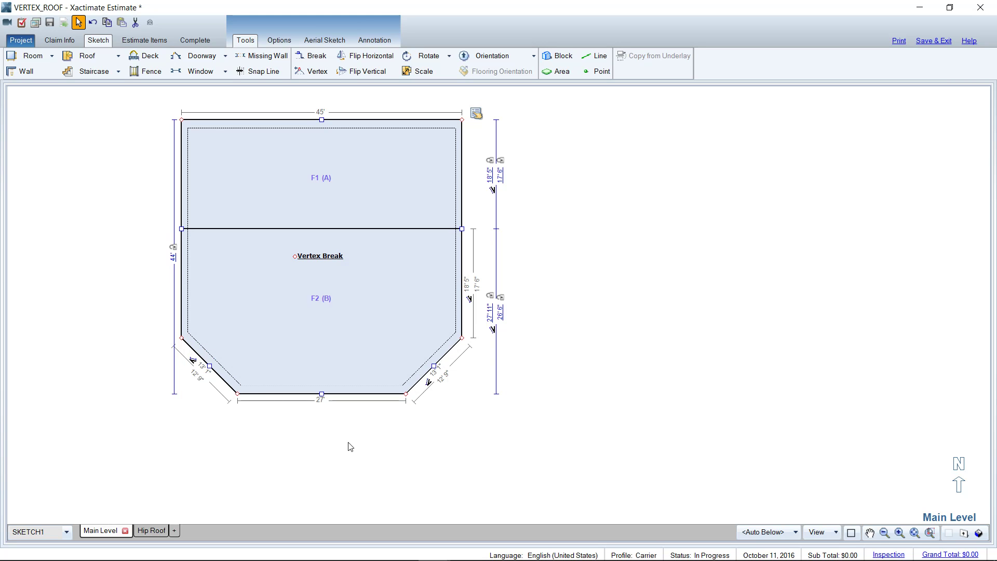
pyautogui.moveTo(661, 421)
pyautogui.mouseDown()
pyautogui.moveTo(536, 388)
pyautogui.moveTo(520, 187)
pyautogui.moveTo(460, 221)
pyautogui.moveTo(454, 381)
pyautogui.moveTo(401, 254)
pyautogui.moveTo(411, 309)
pyautogui.moveTo(525, 351)
pyautogui.mouseUp()
pyautogui.press('F12')
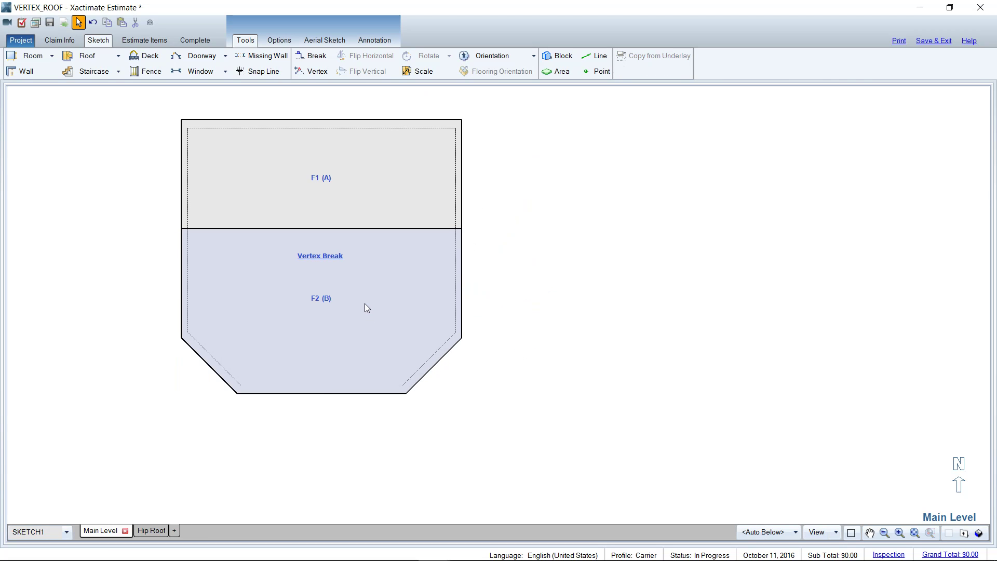
pyautogui.click(365, 305)
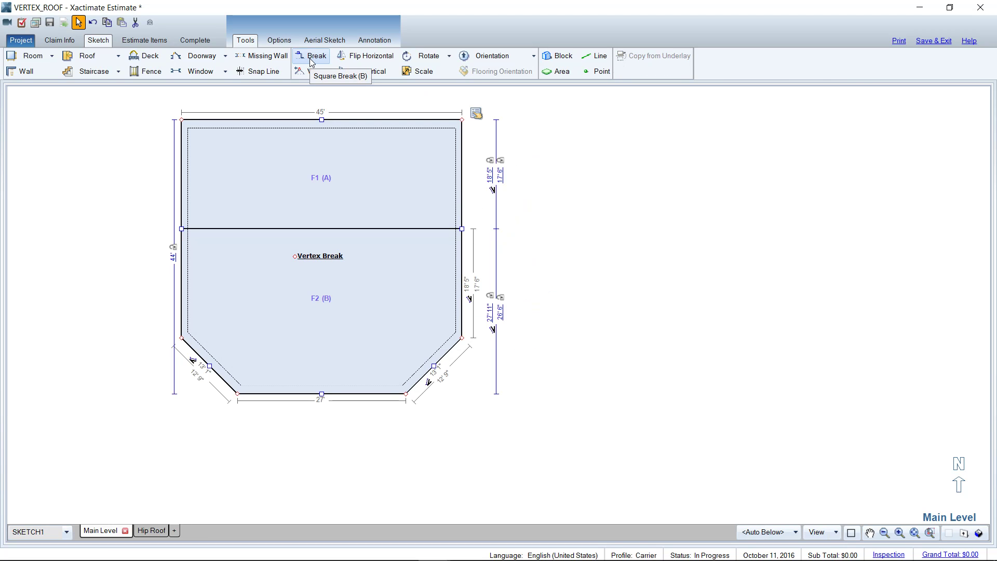
# Make a square break in F2's level south edge and pull it south into a bump-out about 15' 10" wide and 5' 7" deep.
pyautogui.click(311, 58)
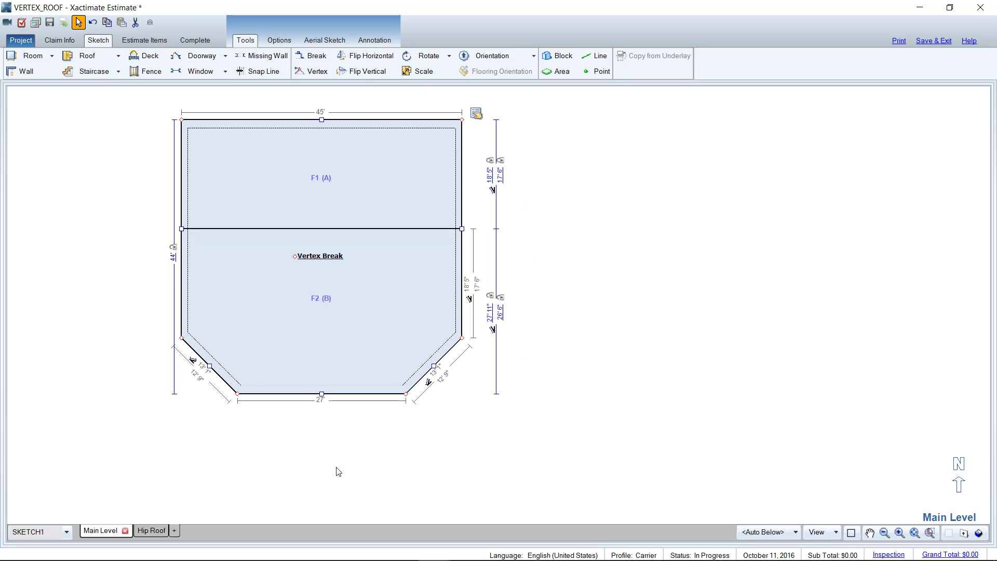
pyautogui.click(272, 394)
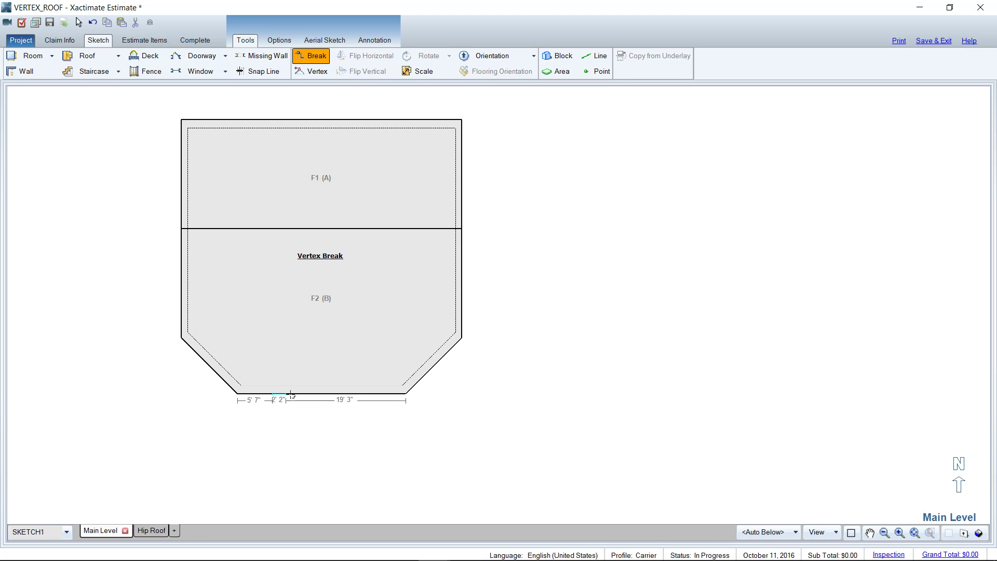
pyautogui.click(371, 394)
pyautogui.moveTo(322, 393); pyautogui.dragTo(316, 428)
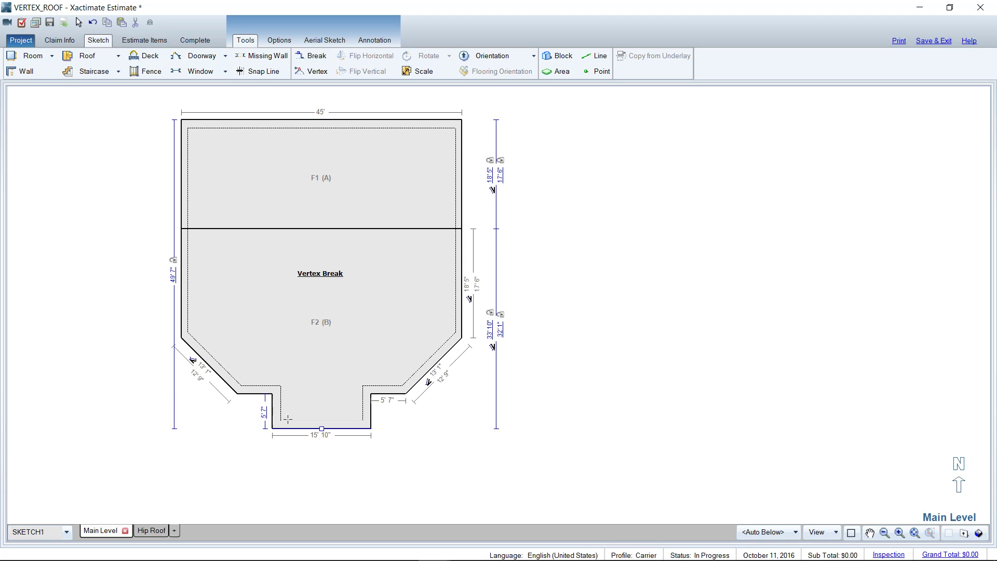
# Add two vertices on the bump-out's south edge and pull its outer corners north to form two matching angled edges.
pyautogui.press('v')
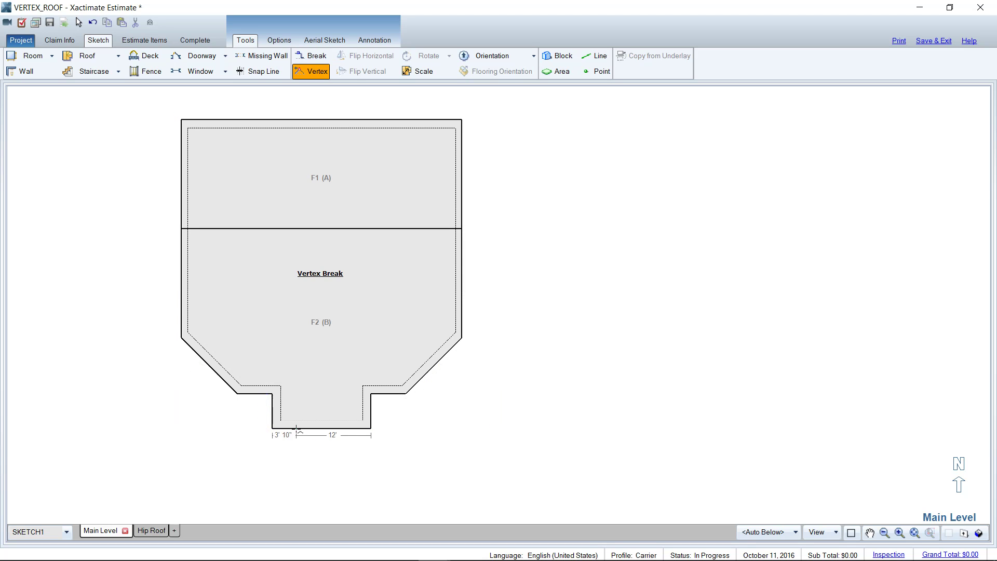
pyautogui.click(299, 428)
pyautogui.moveTo(272, 428); pyautogui.dragTo(271, 416)
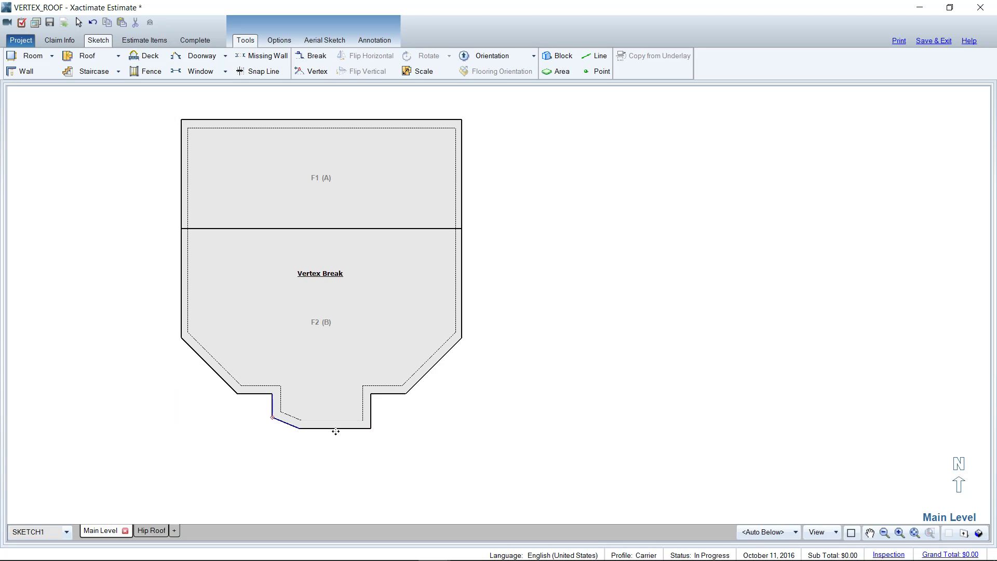
pyautogui.press('v')
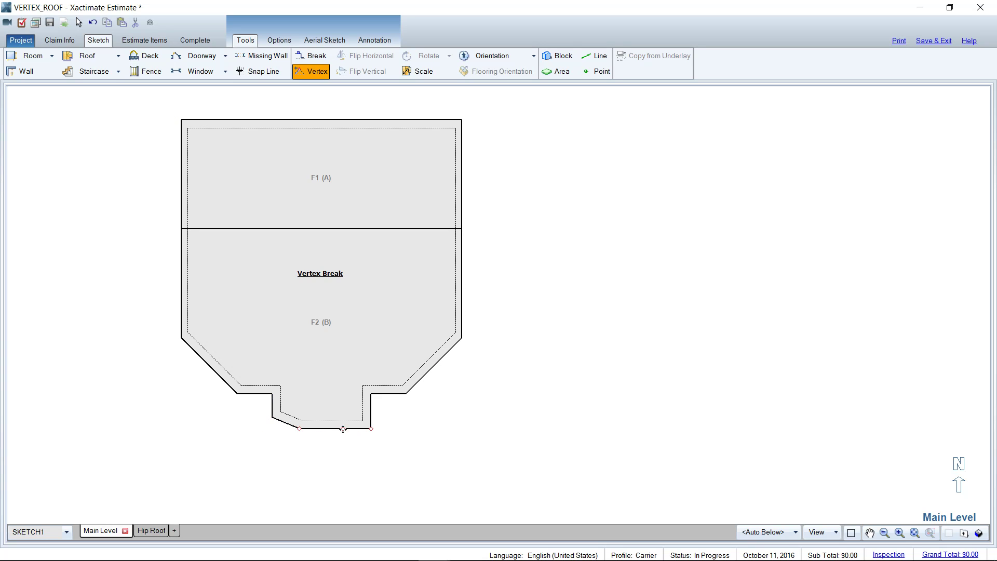
pyautogui.moveTo(369, 427); pyautogui.dragTo(371, 416)
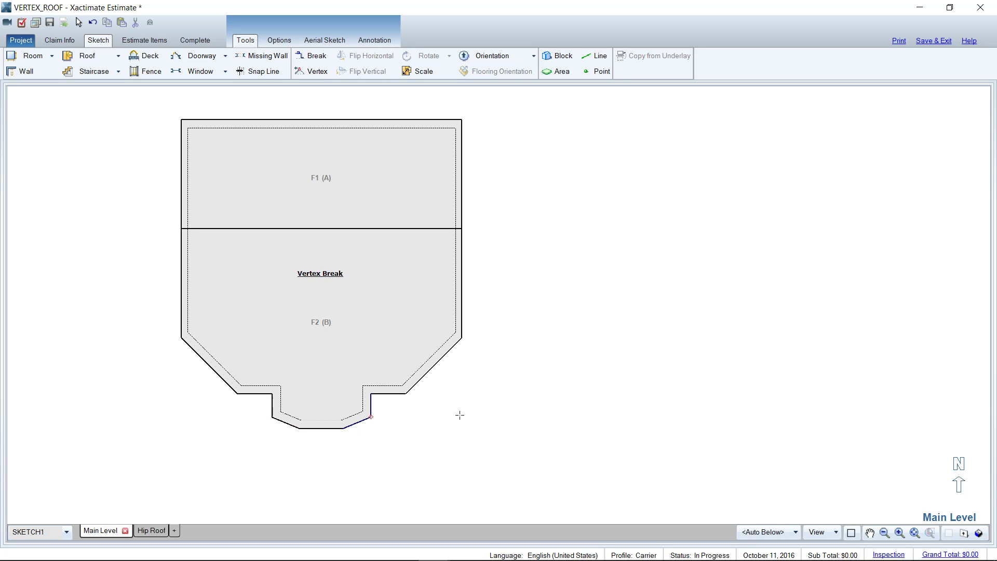
# Orbit the reshaped roof in 3D and review the reference photo Vertex Example.jpg.
pyautogui.press('3')
pyautogui.moveTo(441, 454); pyautogui.dragTo(438, 426)
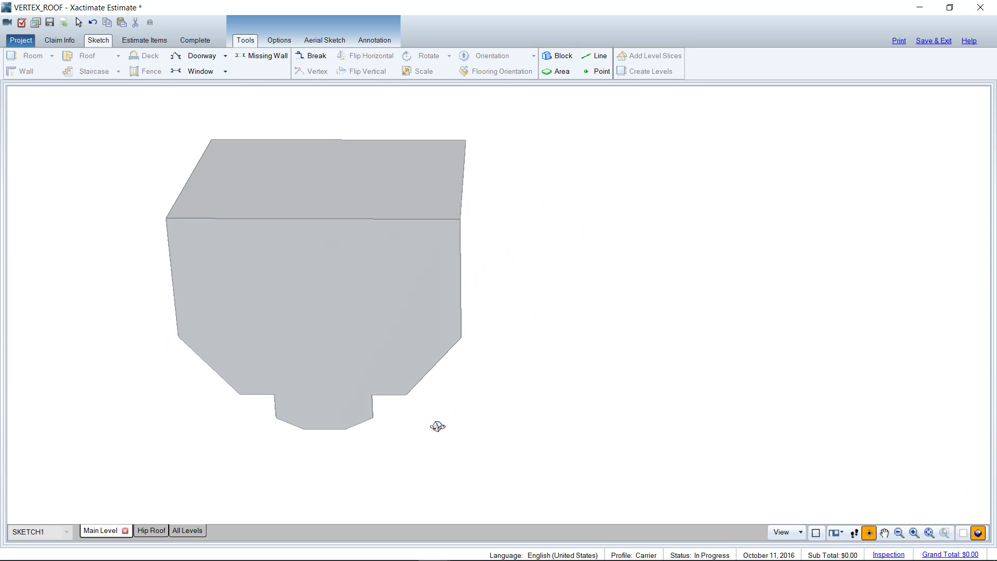
pyautogui.press('3')
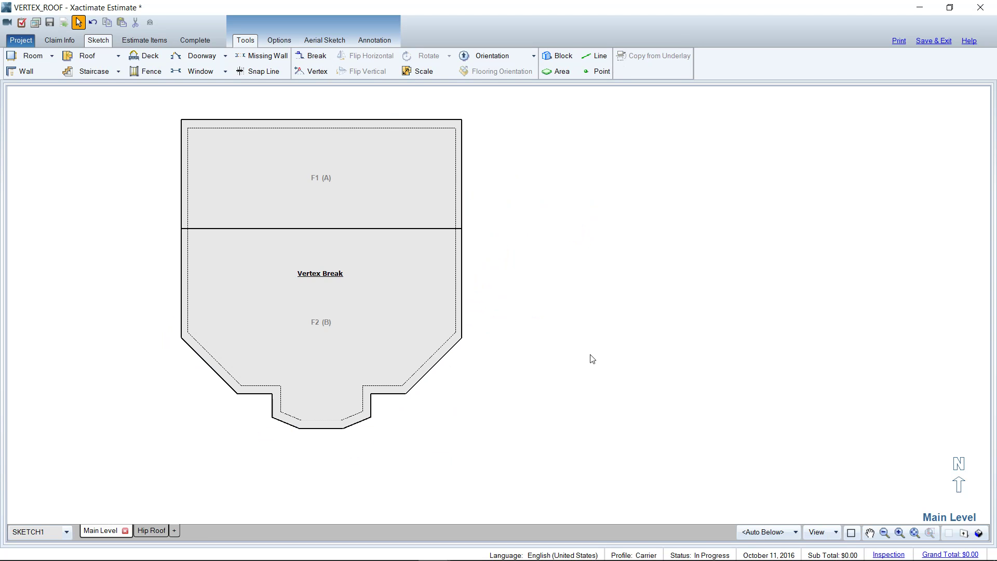
pyautogui.click(390, 307)
pyautogui.press('3')
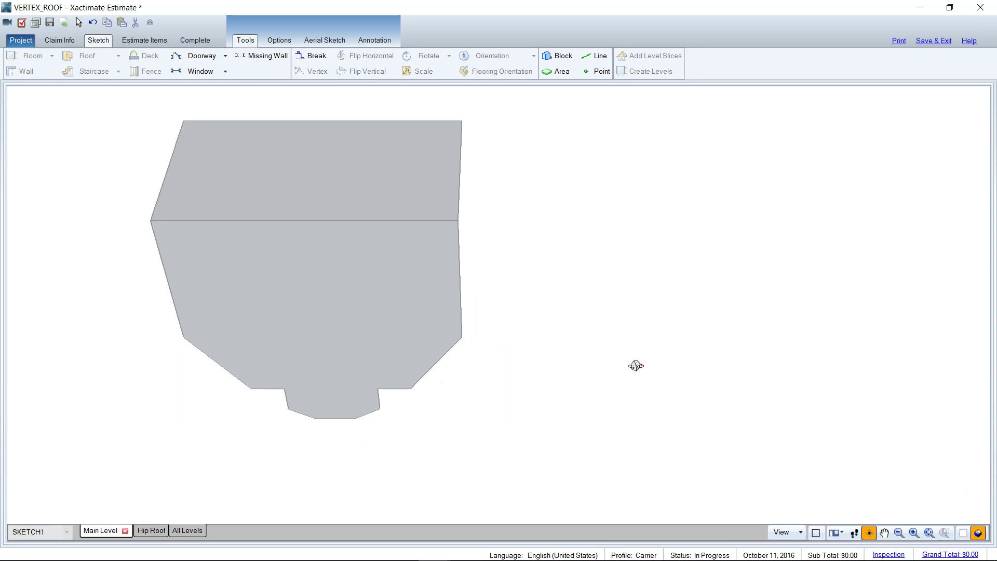
pyautogui.moveTo(634, 363)
pyautogui.mouseDown()
pyautogui.moveTo(554, 301)
pyautogui.moveTo(527, 225)
pyautogui.moveTo(523, 271)
pyautogui.mouseUp()
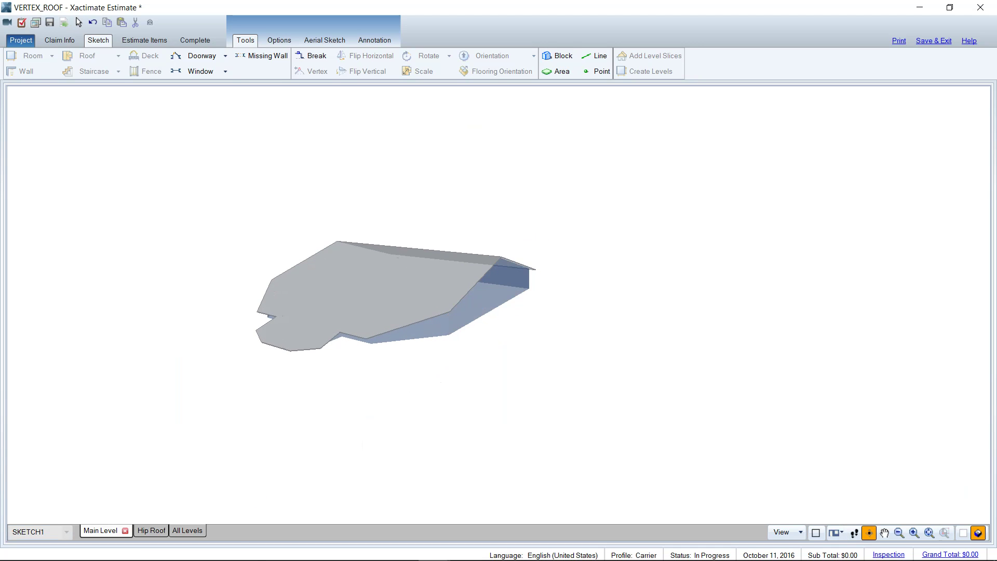
pyautogui.click(465, 547)
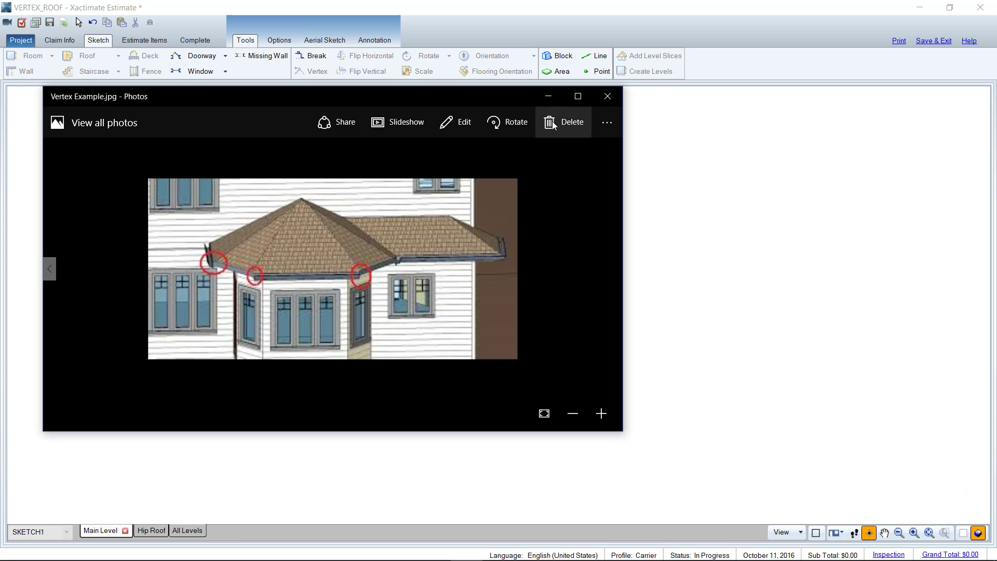
pyautogui.click(548, 97)
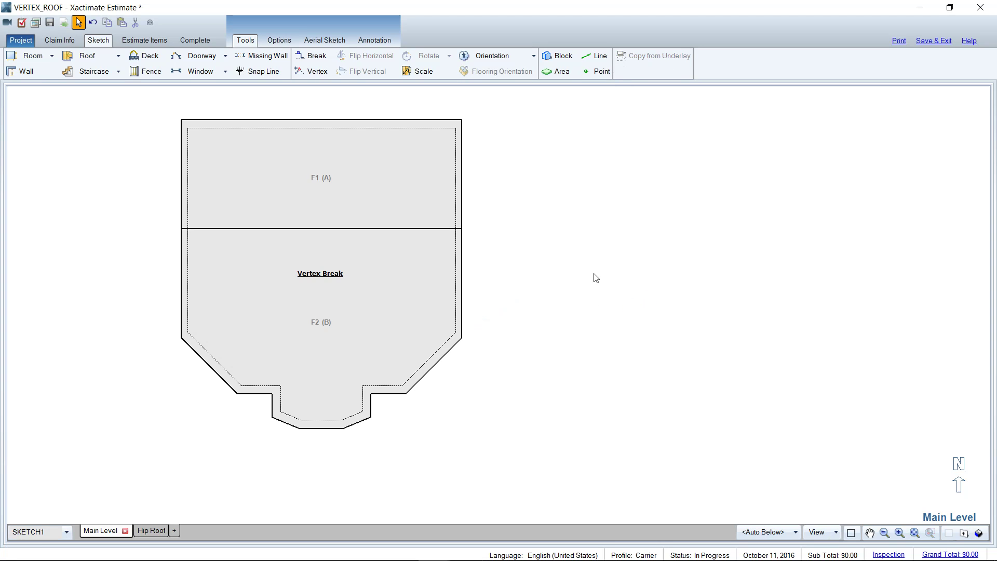
# Place a turret roof across the east edge of roof face F2 and examine it in 3D.
pyautogui.press('f')
pyautogui.press('f')
pyautogui.press('f')
pyautogui.press('f')
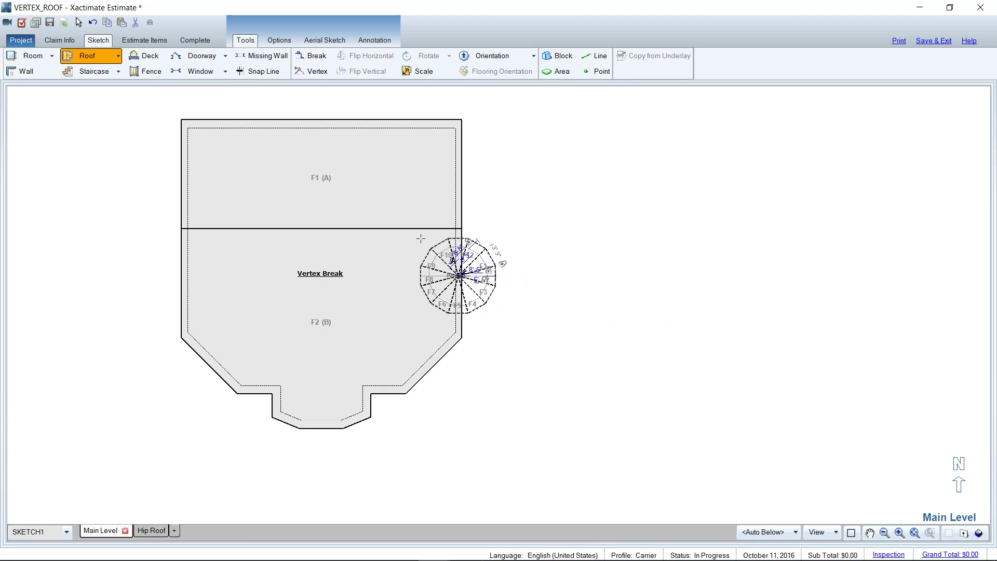
pyautogui.click(422, 241)
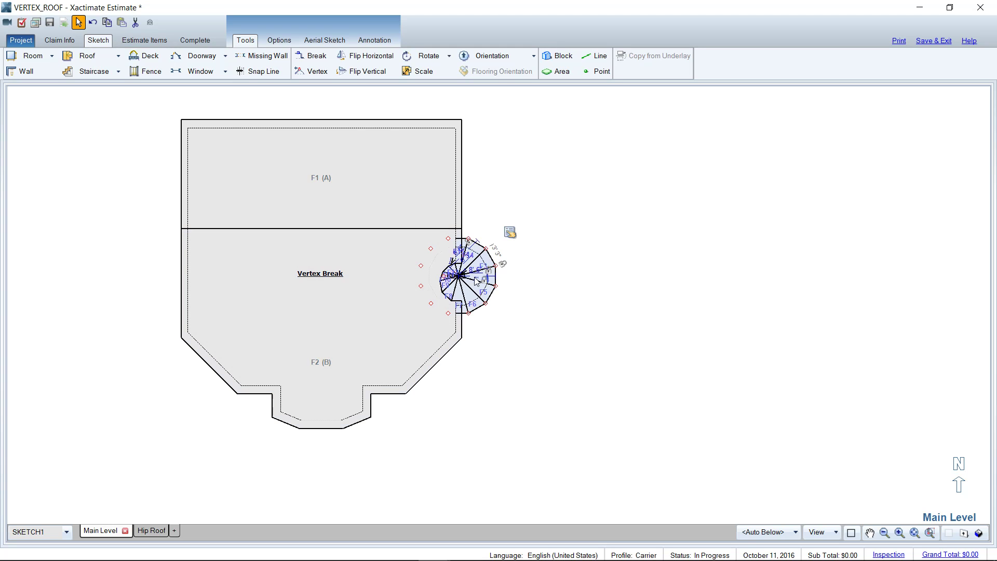
pyautogui.middleClick(503, 318)
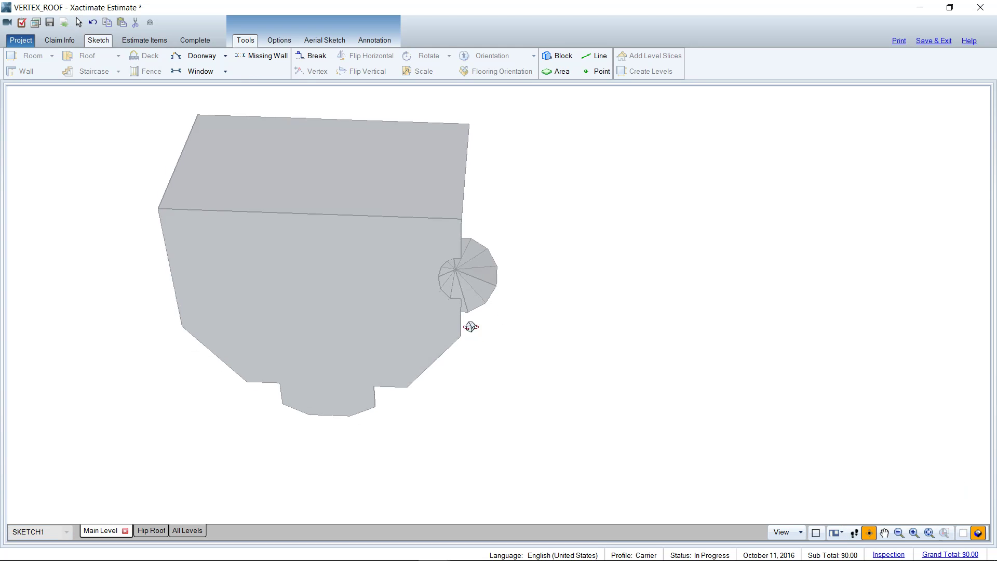
pyautogui.moveTo(470, 327); pyautogui.dragTo(539, 309)
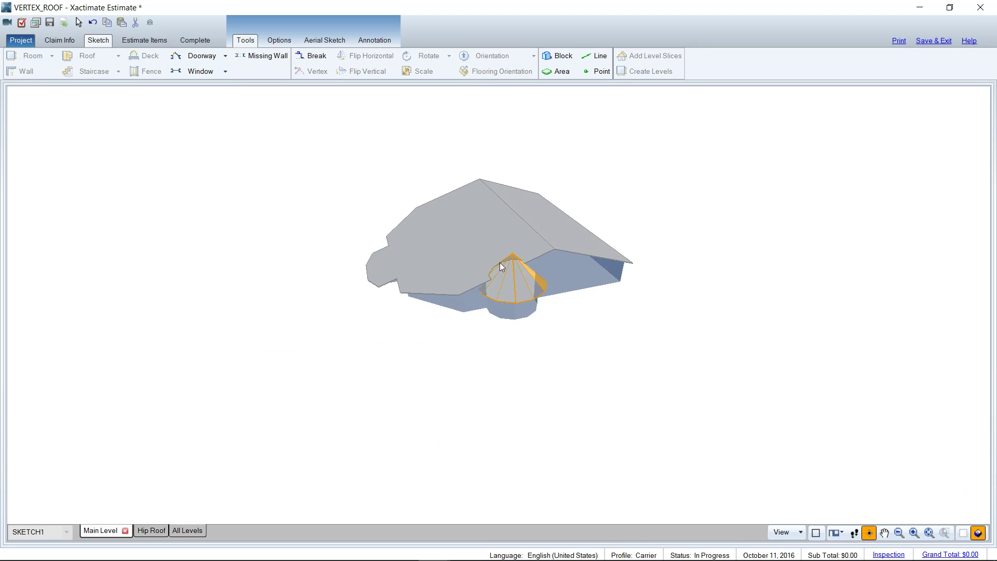
pyautogui.press('Escape')
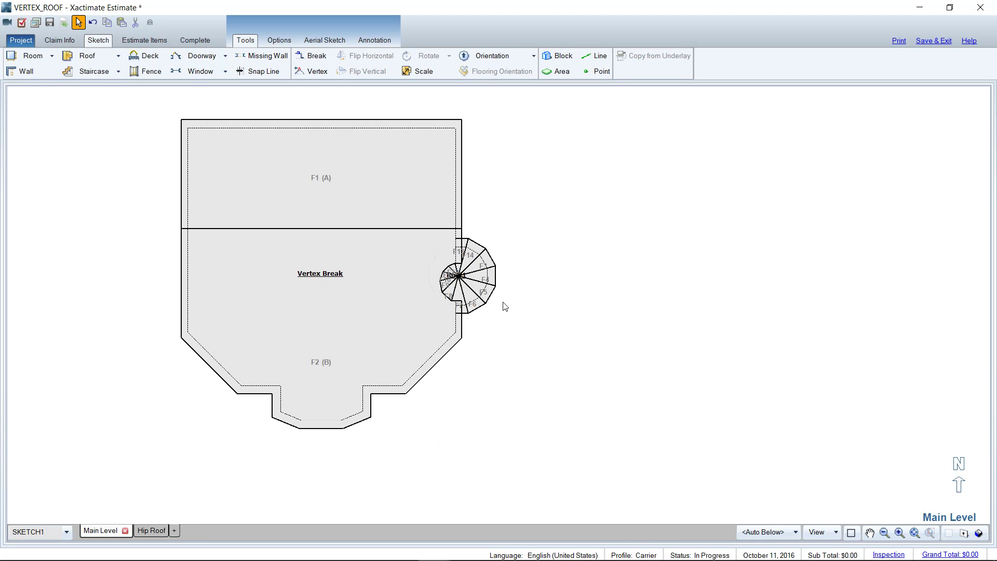
# Delete the turret roof and look through the available roof types.
pyautogui.click(469, 285)
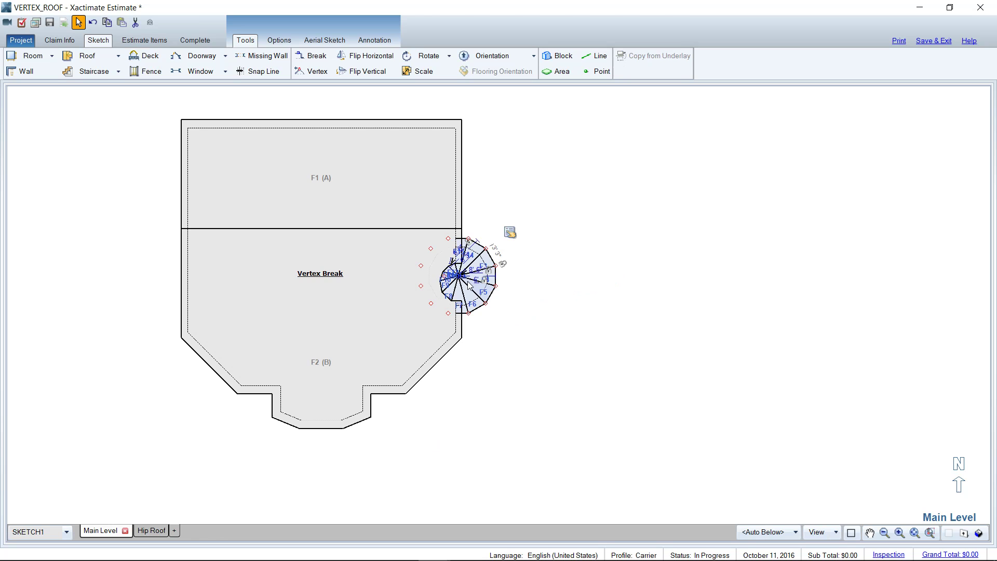
pyautogui.press('Delete')
pyautogui.click(103, 57)
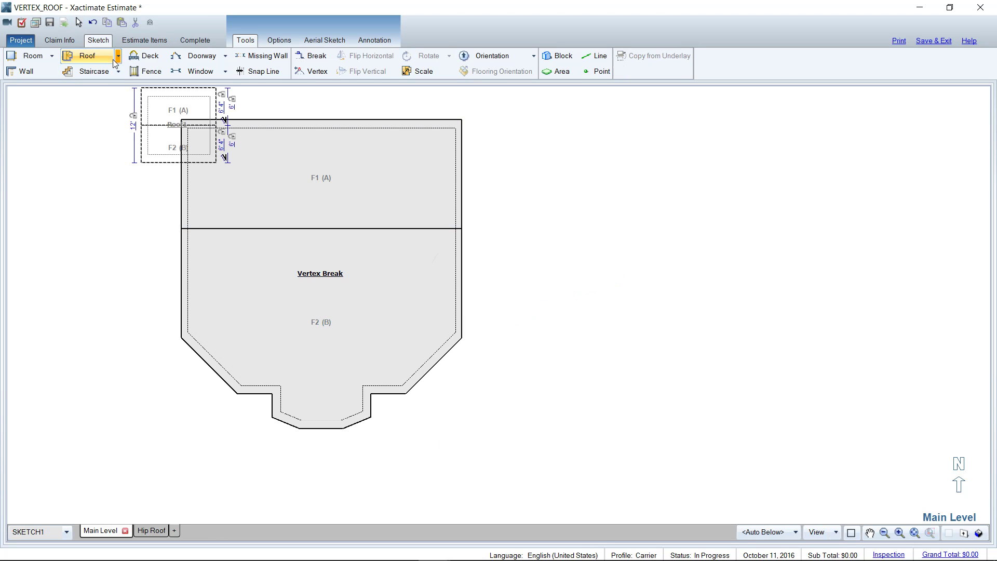
pyautogui.click(119, 59)
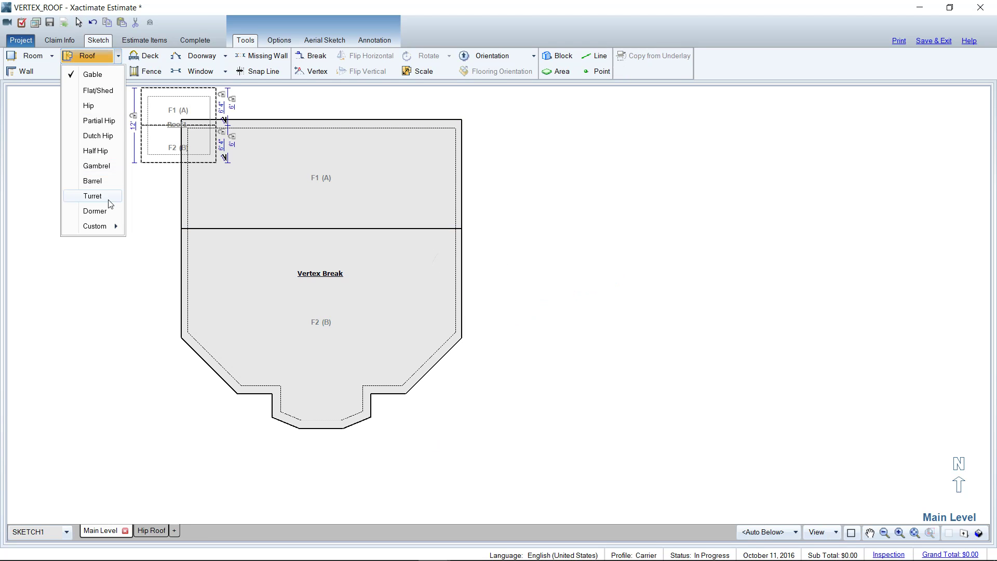
pyautogui.press('Escape')
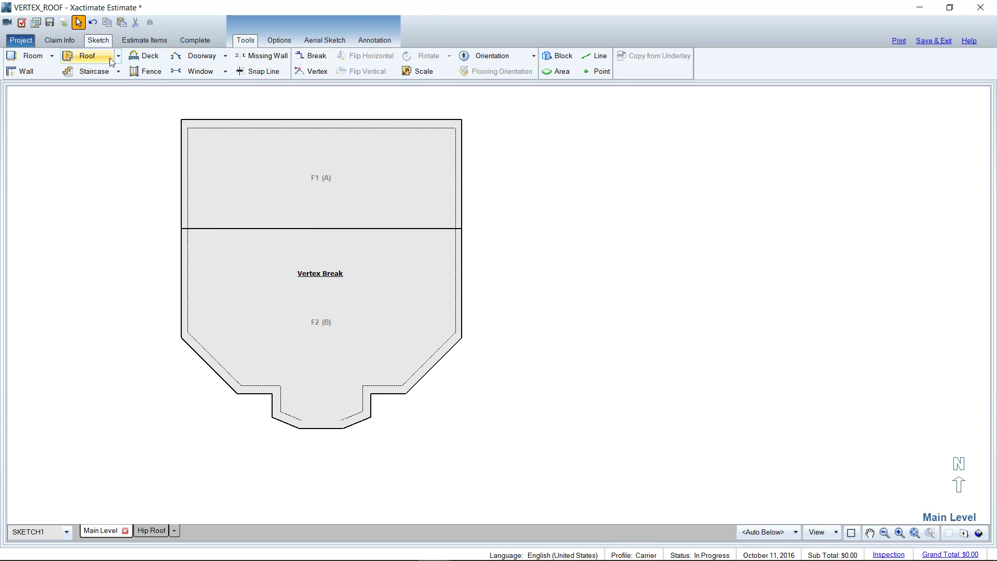
pyautogui.middleClick(525, 291)
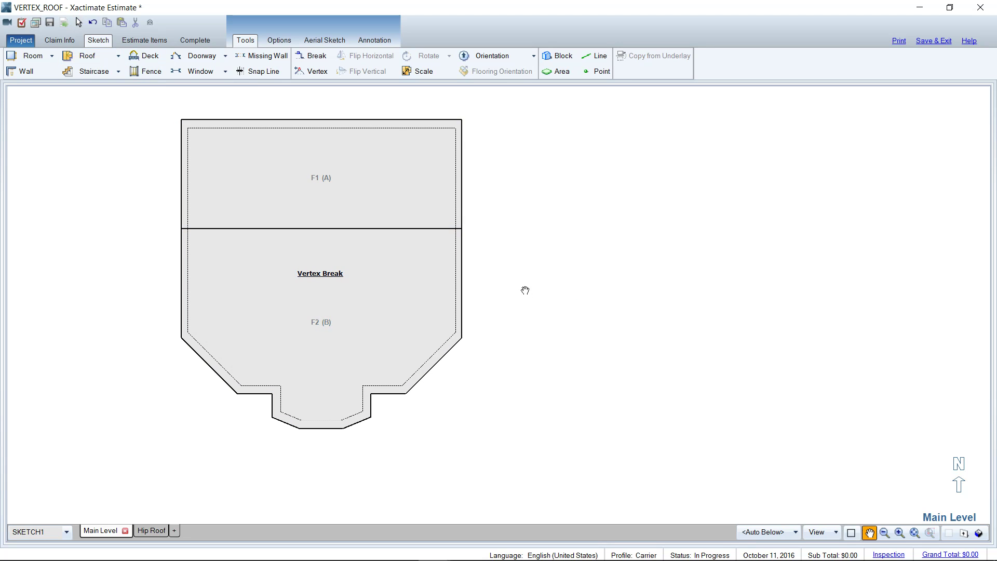
# Place a three-face hip-style roof, 12' by 5', against F2's east edge with its eave facing east, and examine it in 3D.
pyautogui.press('f')
pyautogui.press('f')
pyautogui.moveTo(608, 344); pyautogui.dragTo(581, 359)
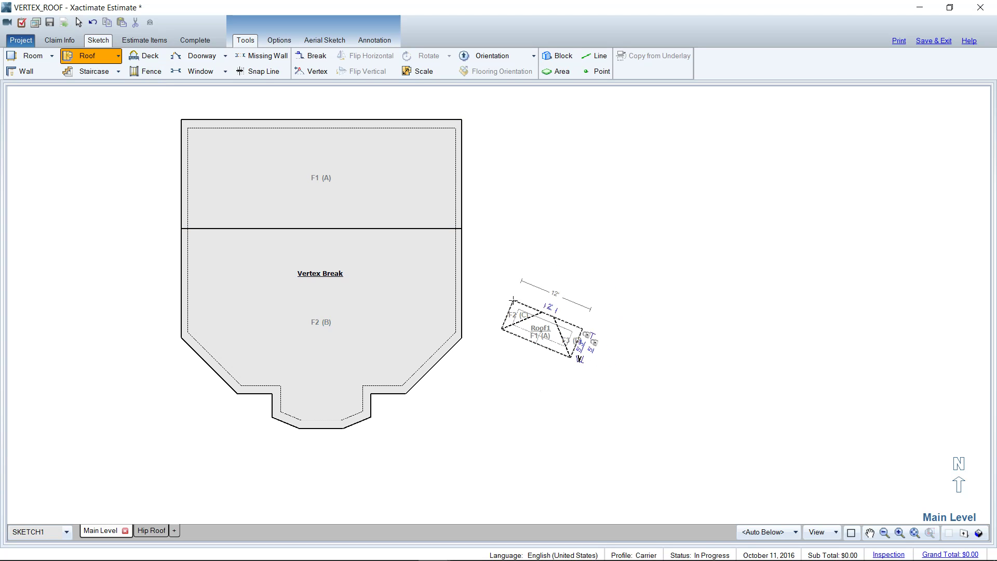
pyautogui.scroll(5, 513, 300)
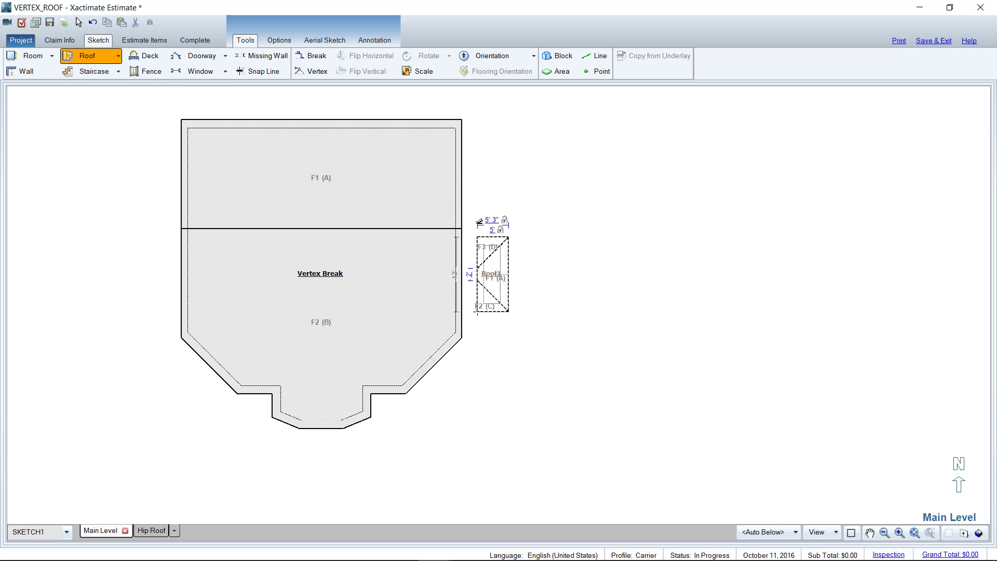
pyautogui.click(456, 314)
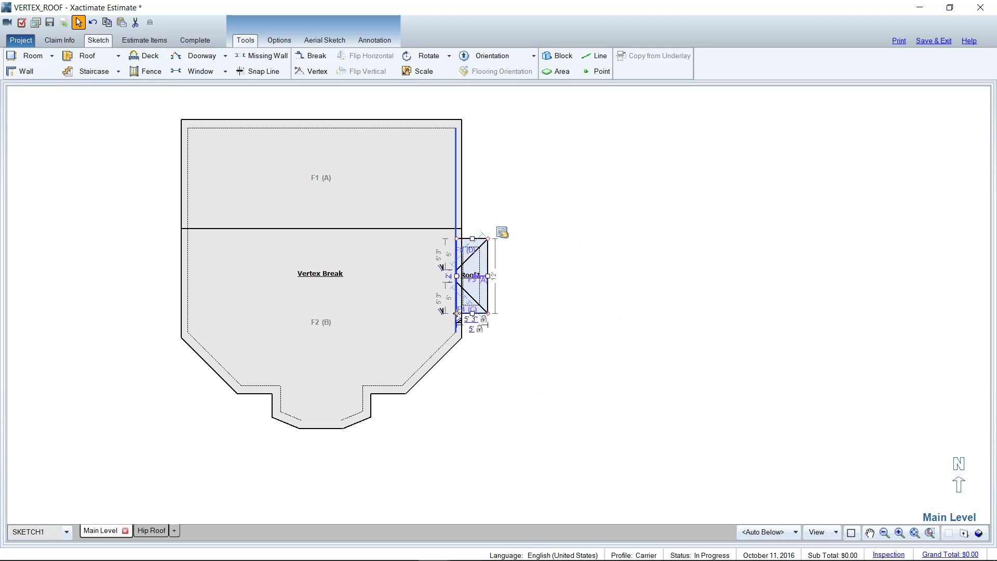
pyautogui.press('3')
pyautogui.moveTo(420, 415); pyautogui.dragTo(423, 452)
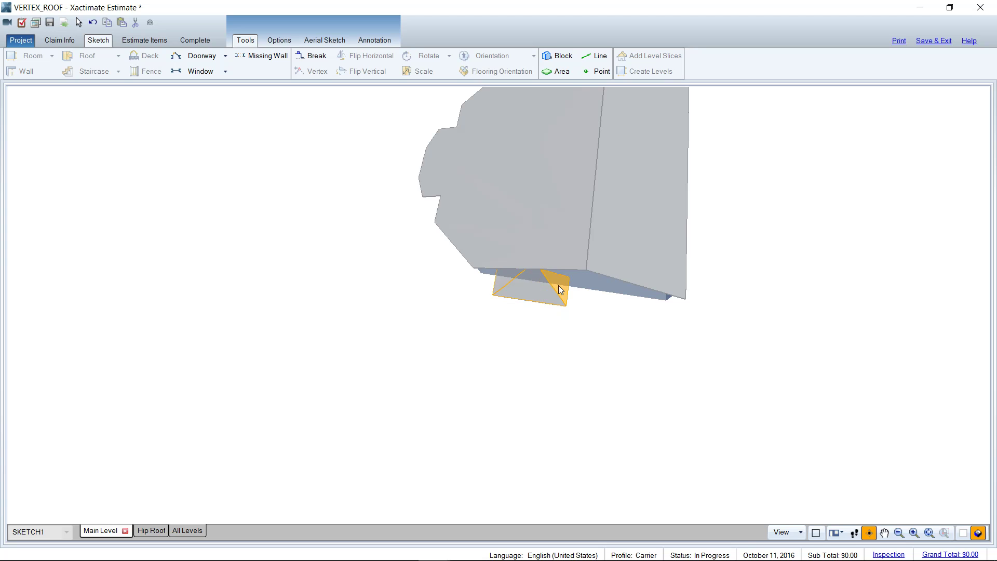
pyautogui.click(520, 203)
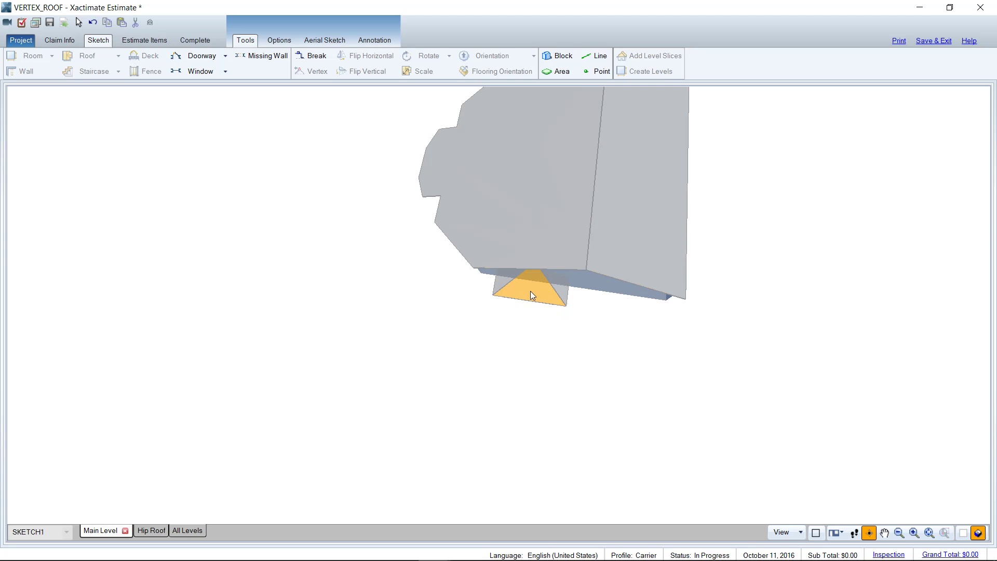
pyautogui.press('Escape')
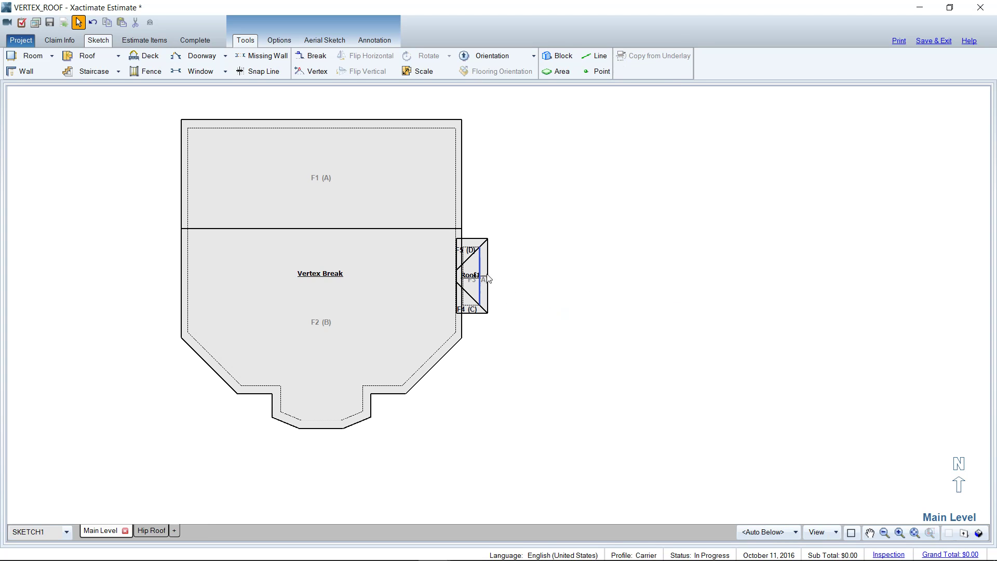
# Add a vertex at the middle of the small roof's east eave and pull it east into a point.
pyautogui.press('v')
pyautogui.moveTo(489, 266); pyautogui.dragTo(503, 278)
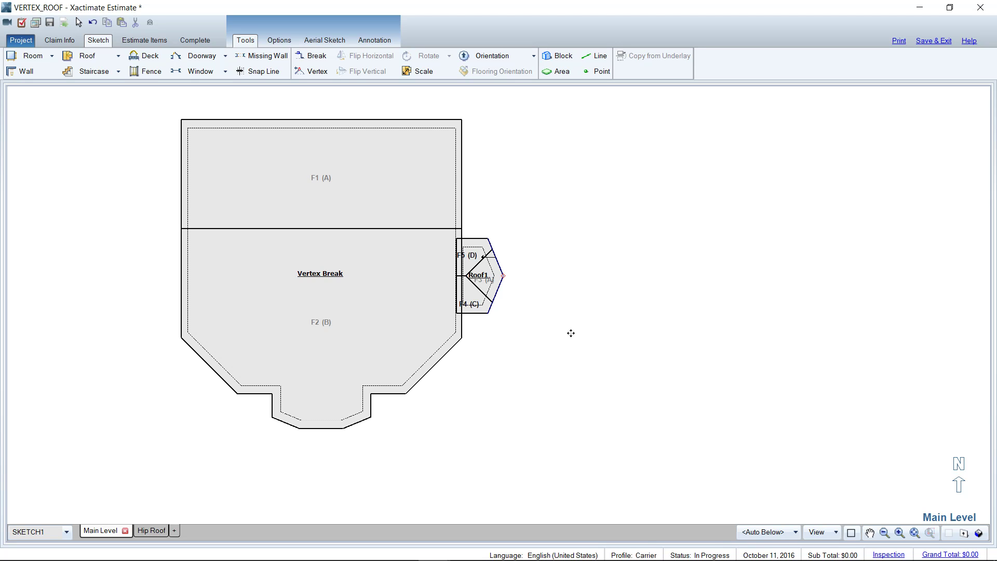
pyautogui.press('Escape')
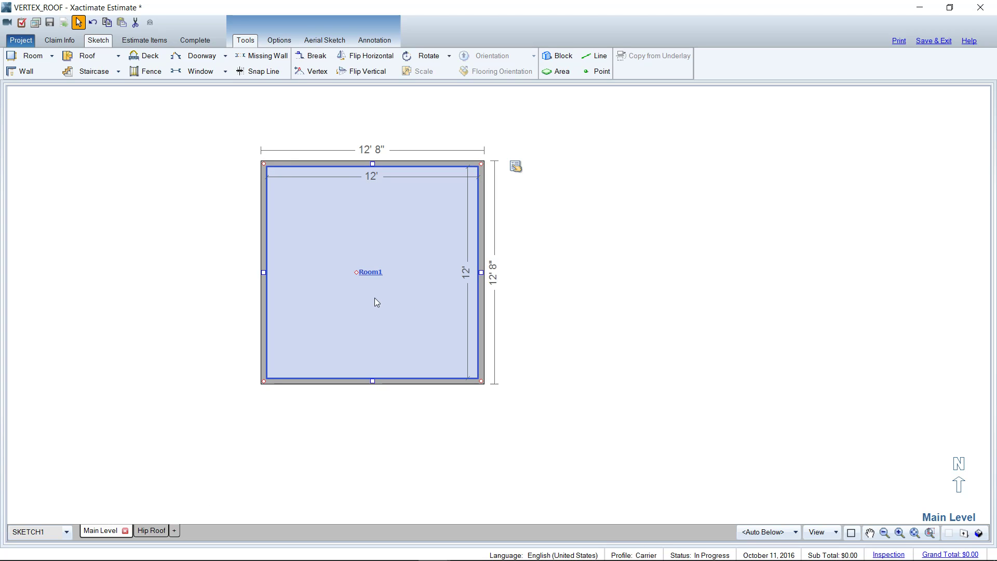
# Add two vertices to Room1's south wall and pull them south into a three-sided bay with inside walls about 5' long.
pyautogui.press('v')
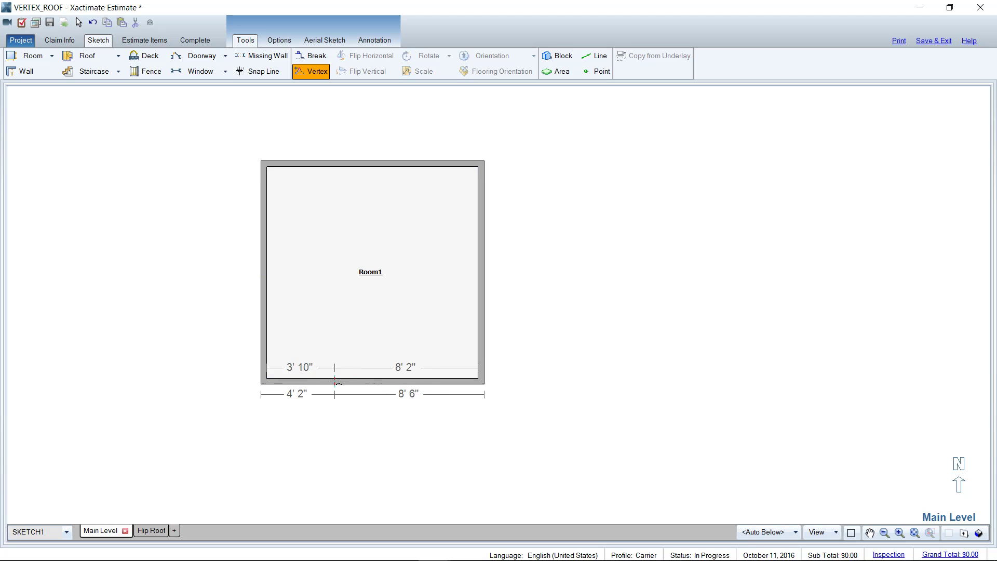
pyautogui.click(334, 381)
pyautogui.moveTo(335, 381); pyautogui.dragTo(327, 446)
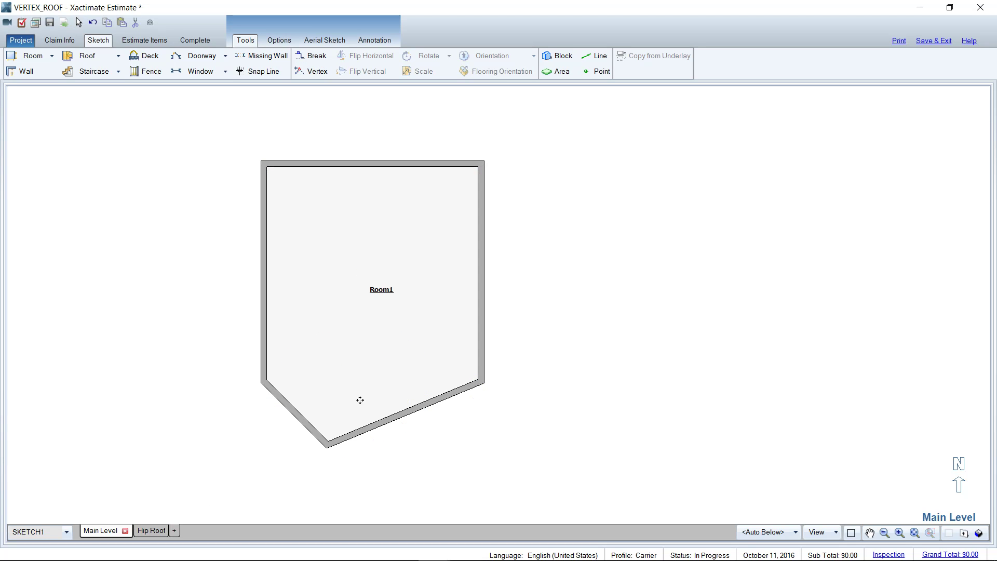
pyautogui.press('v')
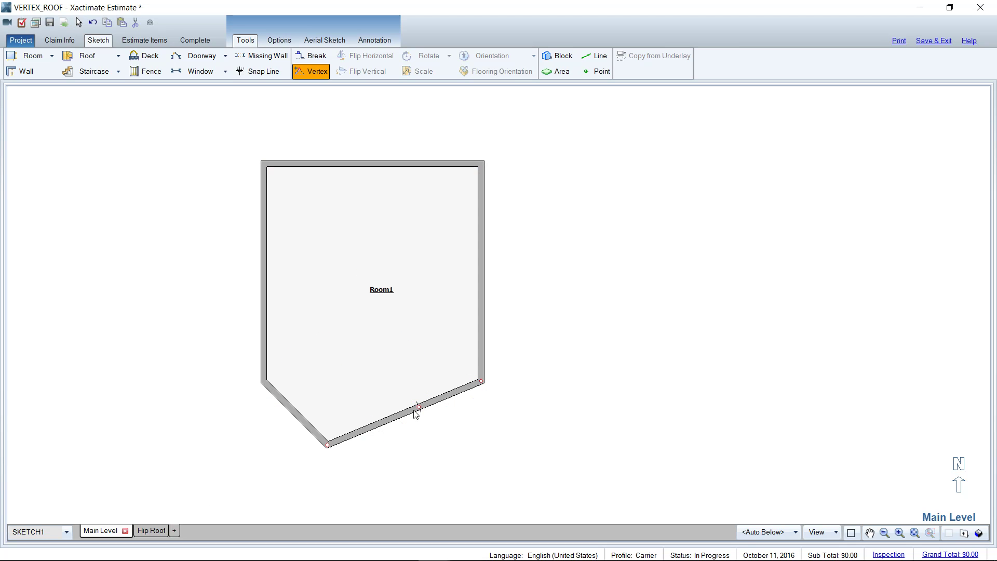
pyautogui.moveTo(420, 411); pyautogui.dragTo(427, 464)
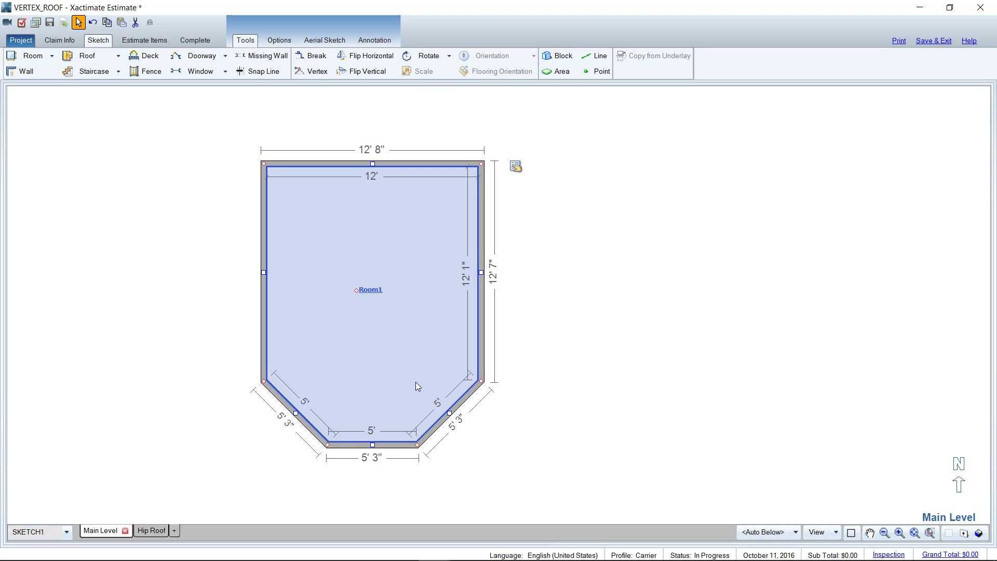
# Add a vertex at the middle of the bay's southeast angled wall and pull it outward to split the wall into two facets.
pyautogui.click(459, 433)
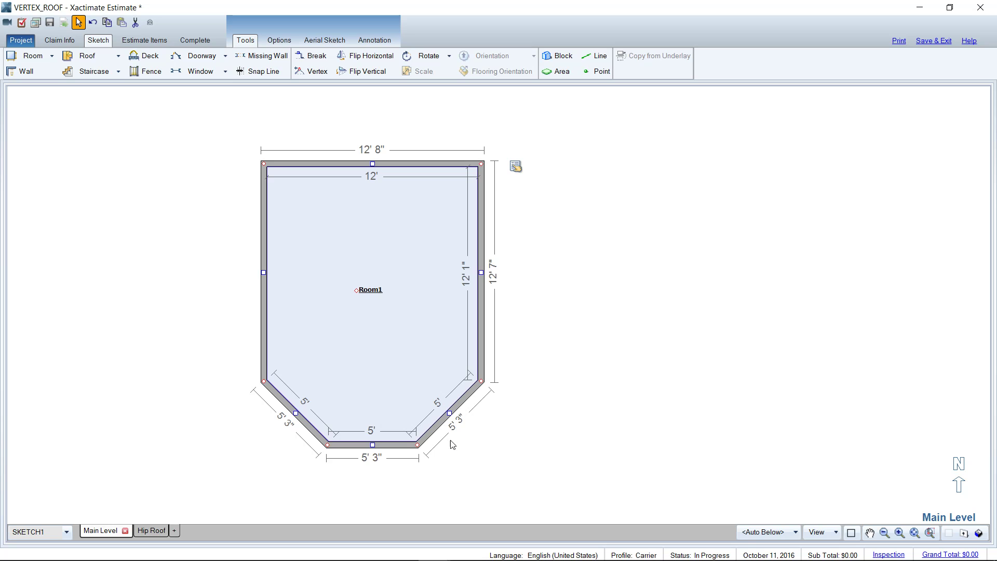
pyautogui.press('v')
pyautogui.moveTo(448, 414); pyautogui.dragTo(463, 427)
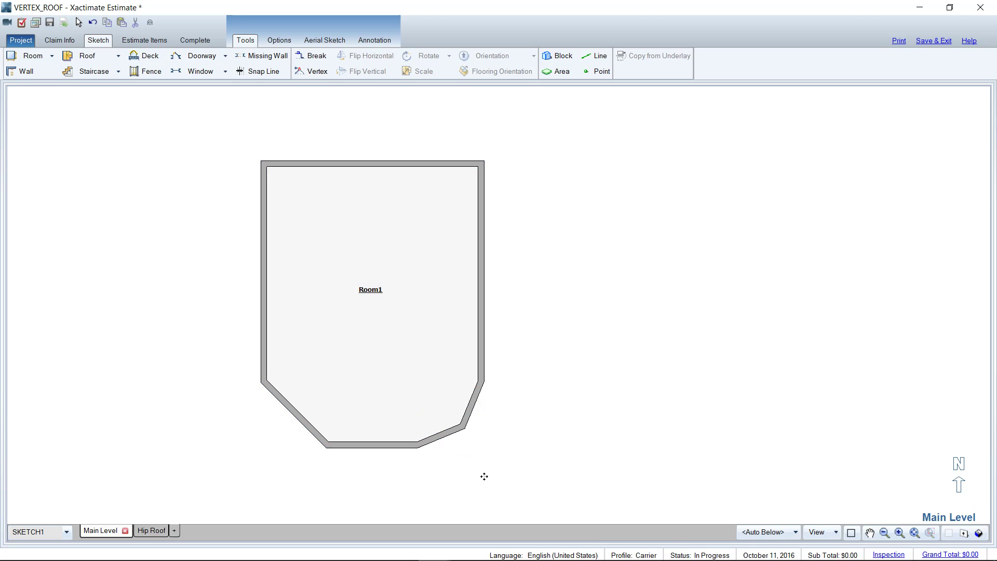